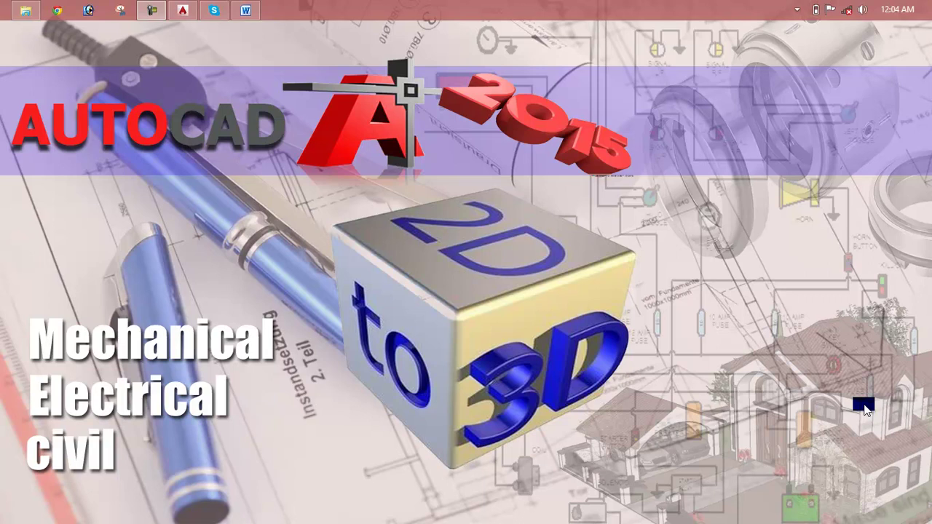
Step: Bring up the Lesson 33 Word notes, then switch to AutoCAD's blank Drawing1
{"action": "left_click", "coordinate": [245, 13]}
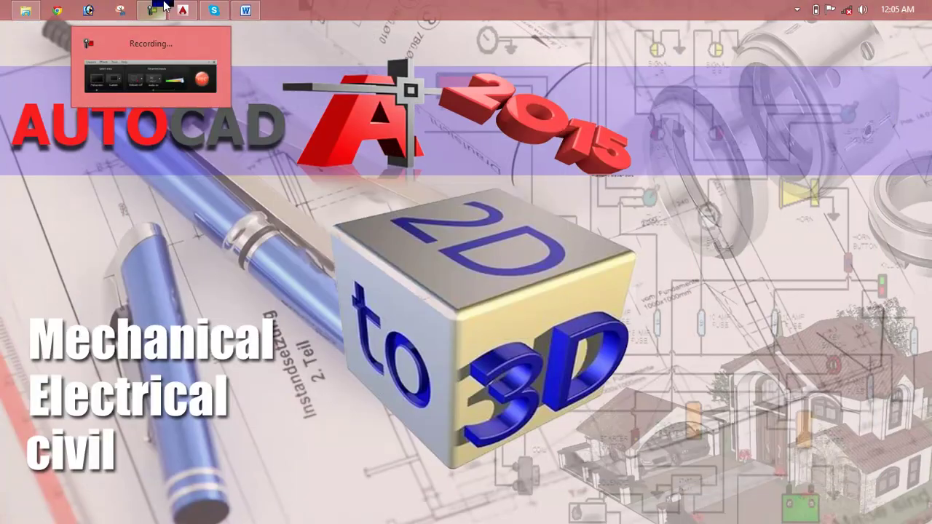
{"action": "left_click", "coordinate": [180, 9]}
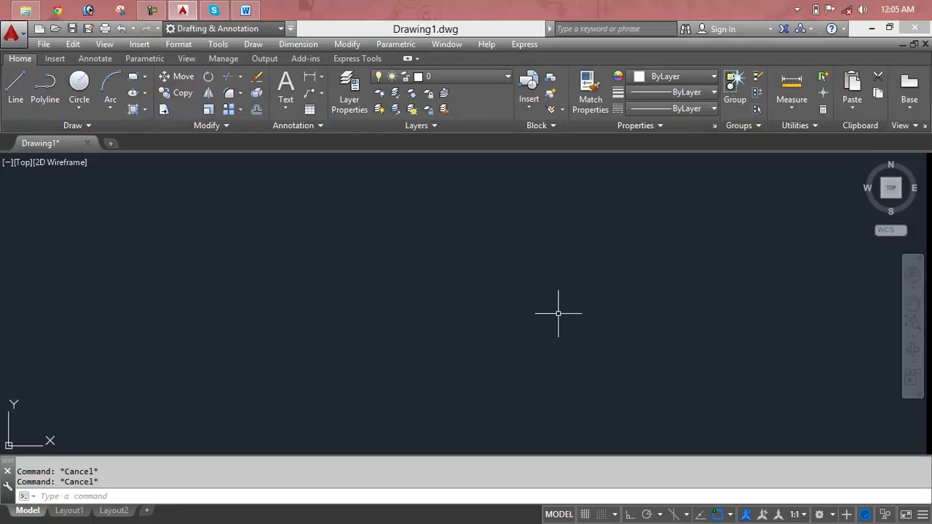
Step: Draw a practice rectangle with REC between two picked corners
{"action": "left_click", "coordinate": [558, 313]}
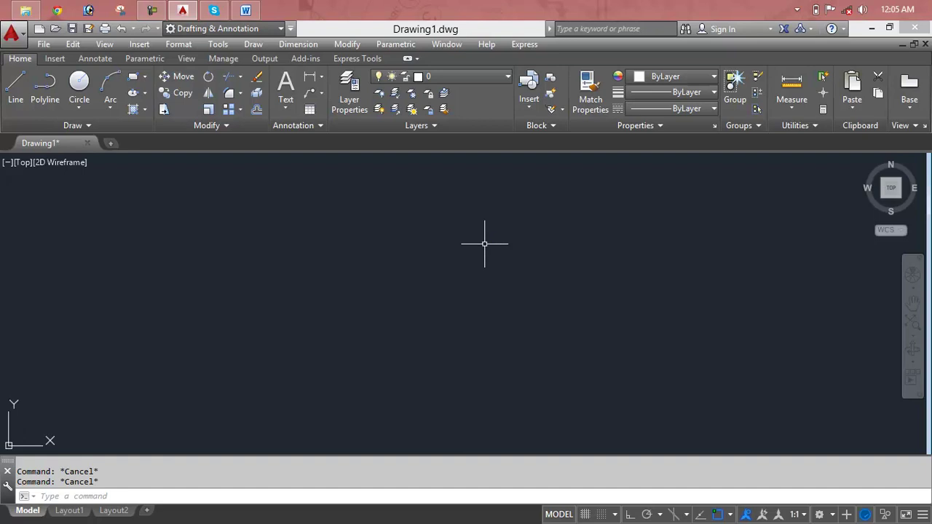
{"action": "type", "text": "REC"}
{"action": "key", "text": "Return"}
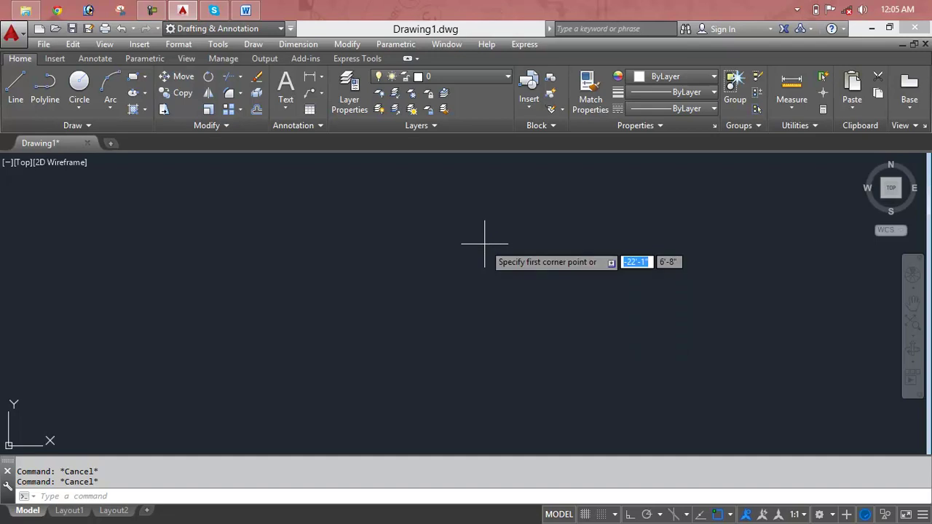
{"action": "left_click", "coordinate": [187, 234]}
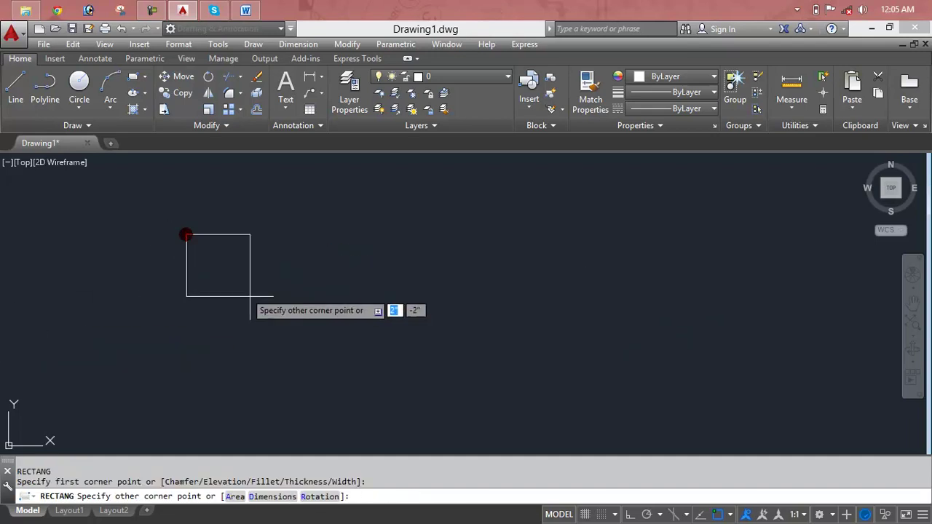
{"action": "left_click", "coordinate": [389, 338]}
{"action": "key", "text": "Escape"}
{"action": "key", "text": "Escape"}
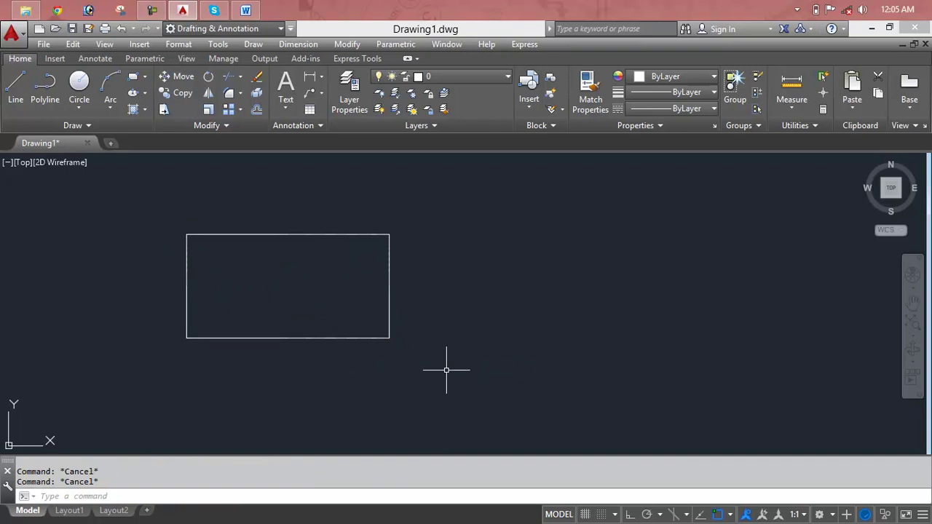
Step: Window-select the rectangle and delete it
{"action": "left_click", "coordinate": [427, 195]}
{"action": "left_click", "coordinate": [300, 322]}
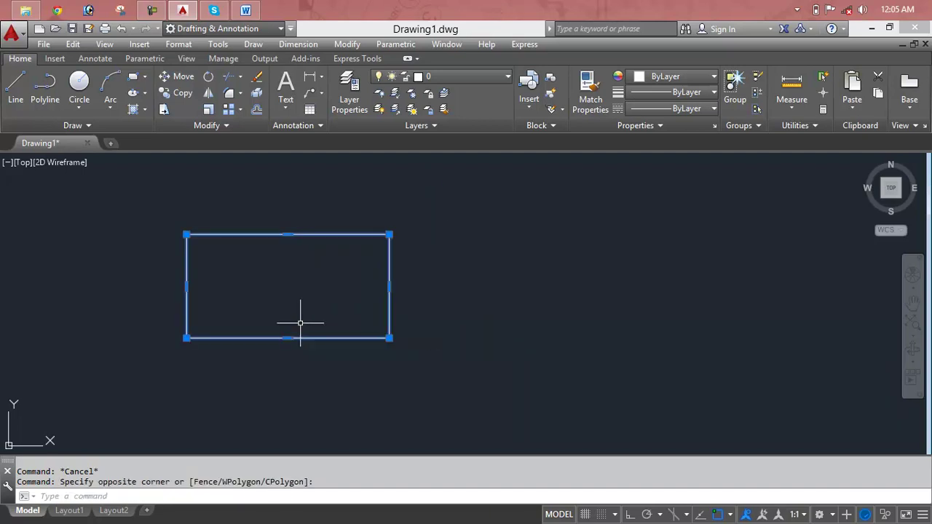
{"action": "key", "text": "Delete"}
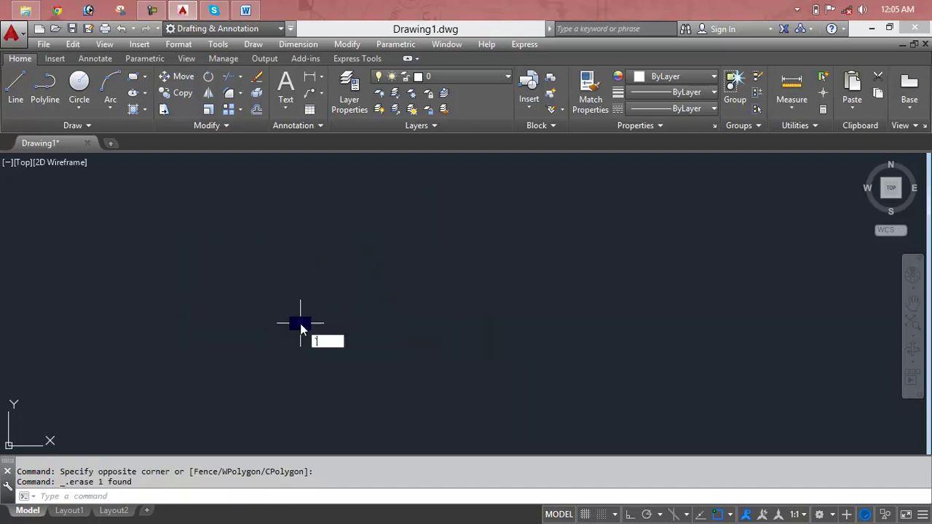
{"action": "key", "text": "Escape"}
{"action": "key", "text": "Escape"}
Step: Start a LINE from a first point on the left of the drawing
{"action": "type", "text": "l"}
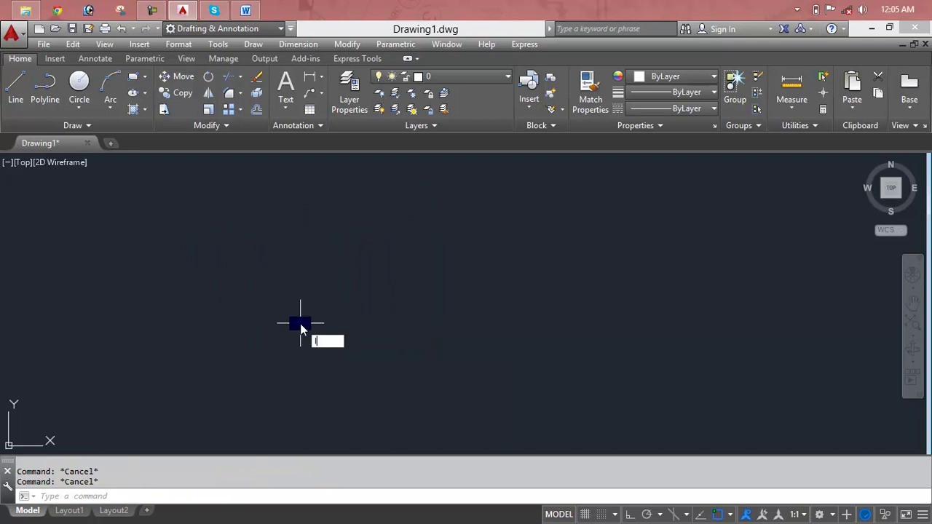
{"action": "key", "text": "Return"}
{"action": "left_click", "coordinate": [204, 263]}
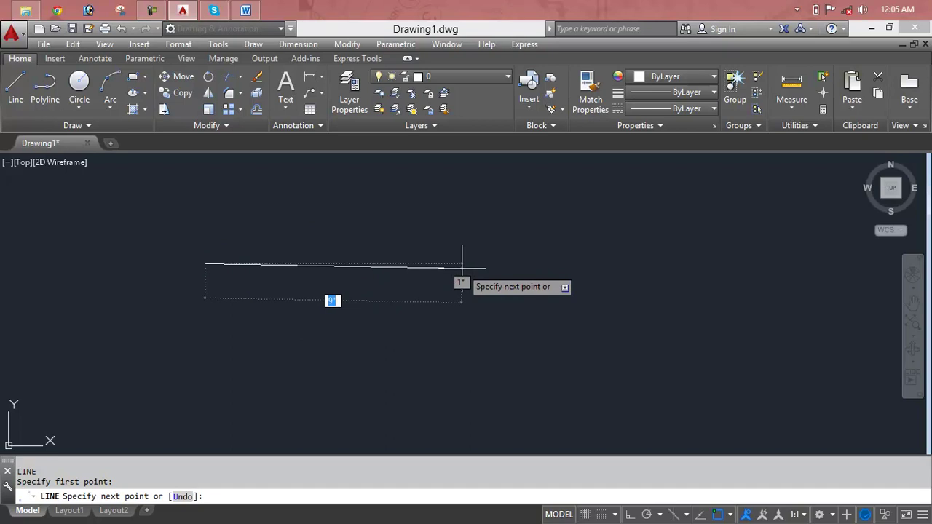
Step: With Ortho on, draw a horizontal top edge and a vertical right edge, then a diagonal back to the start
{"action": "key", "text": "F8"}
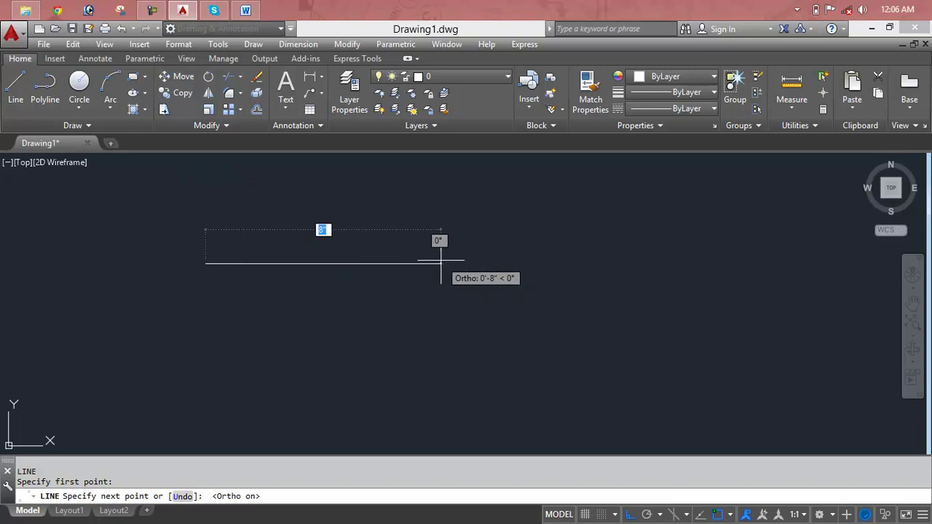
{"action": "left_click", "coordinate": [441, 259]}
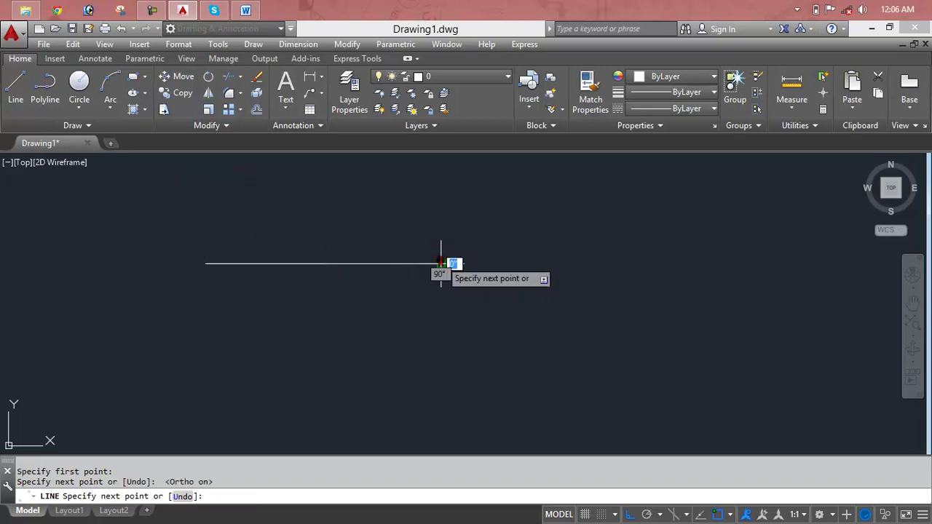
{"action": "left_click", "coordinate": [440, 362]}
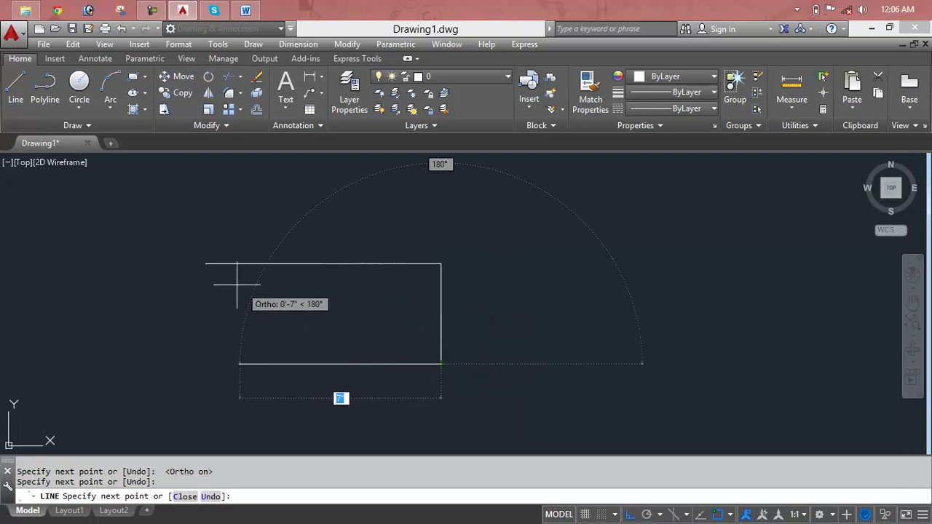
{"action": "left_click", "coordinate": [206, 264]}
{"action": "key", "text": "Escape"}
{"action": "key", "text": "Escape"}
{"action": "key", "text": "Escape"}
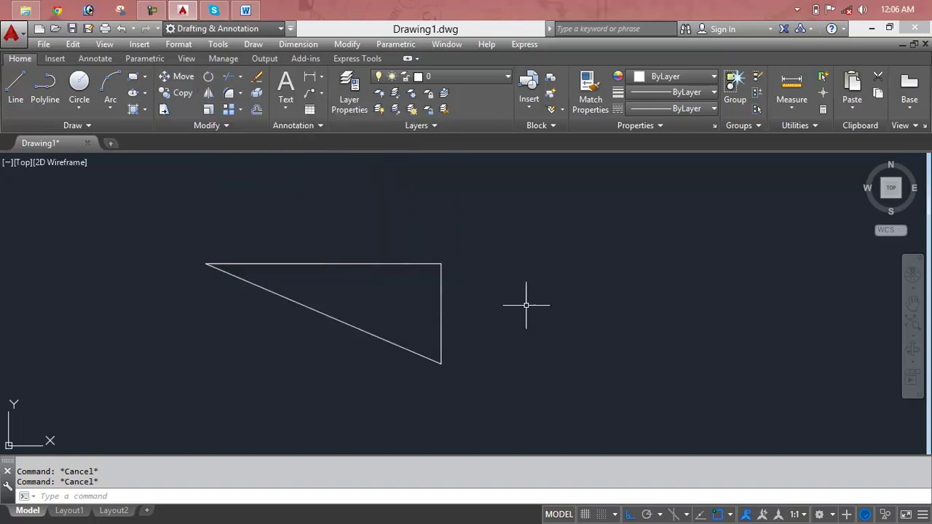
Step: Start MIRROR and window-select the triangle's three lines
{"action": "left_click", "coordinate": [346, 44]}
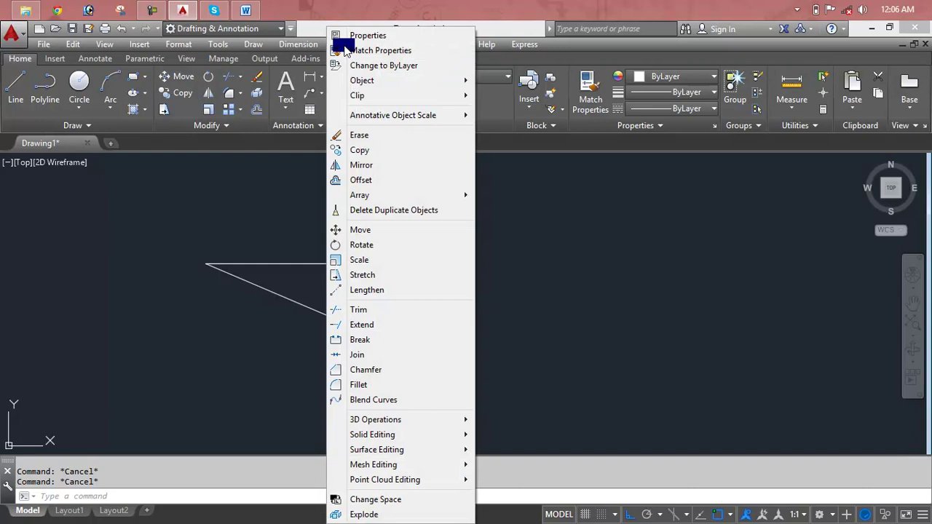
{"action": "left_click", "coordinate": [367, 168]}
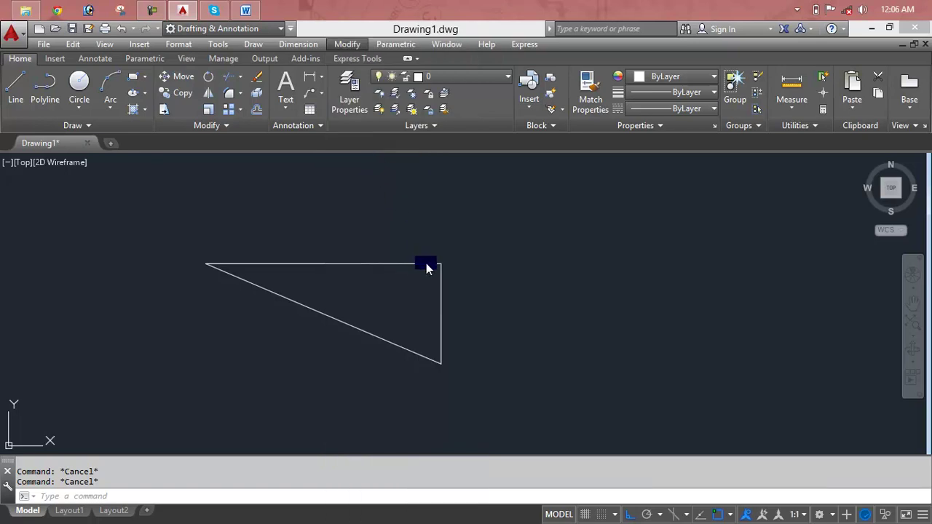
{"action": "left_click", "coordinate": [467, 252]}
{"action": "key", "text": "Escape"}
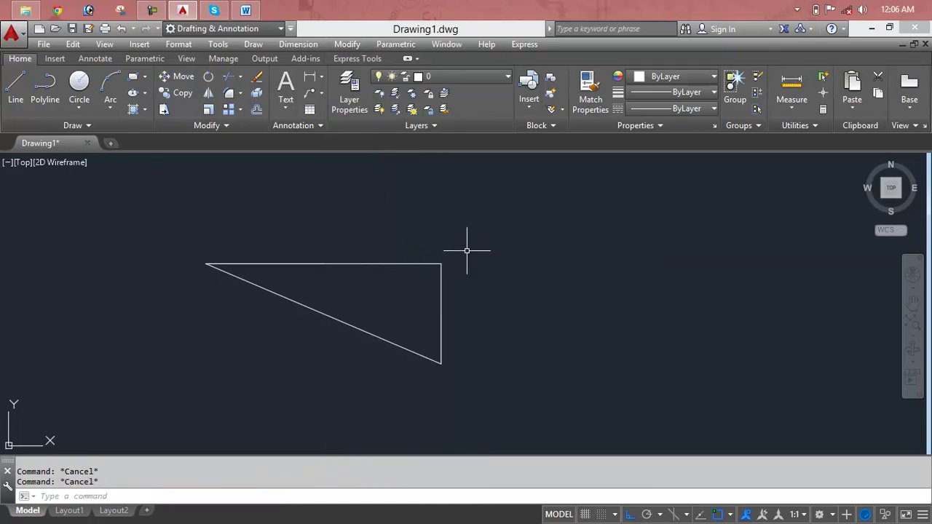
{"action": "type", "text": "mi"}
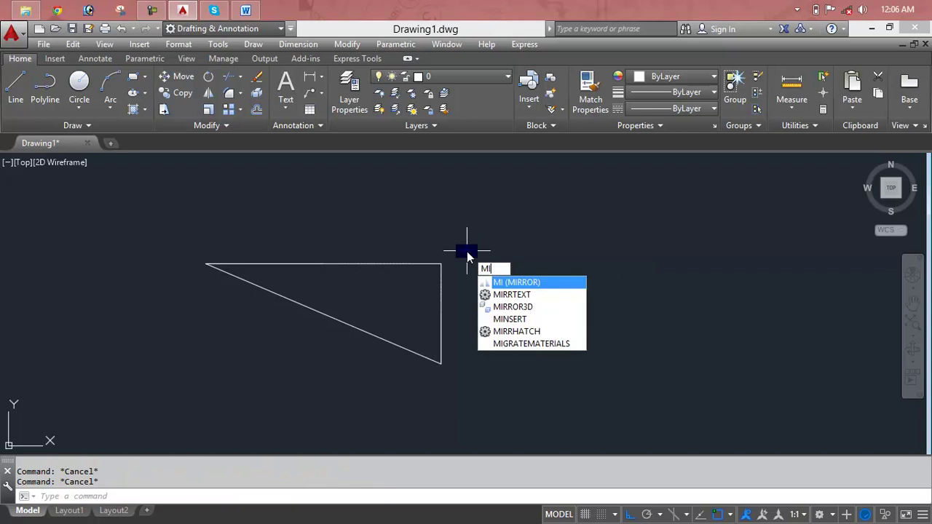
{"action": "key", "text": "Return"}
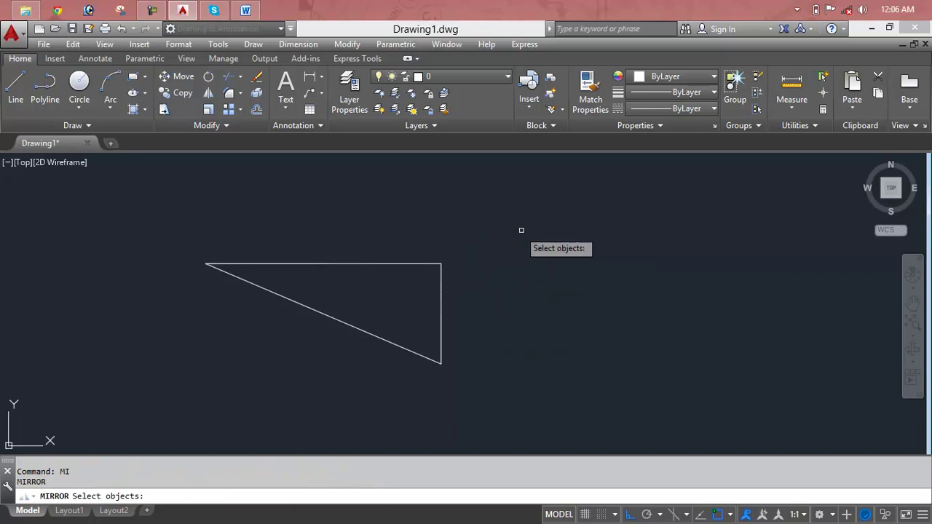
{"action": "left_click", "coordinate": [532, 226]}
{"action": "left_click", "coordinate": [132, 380]}
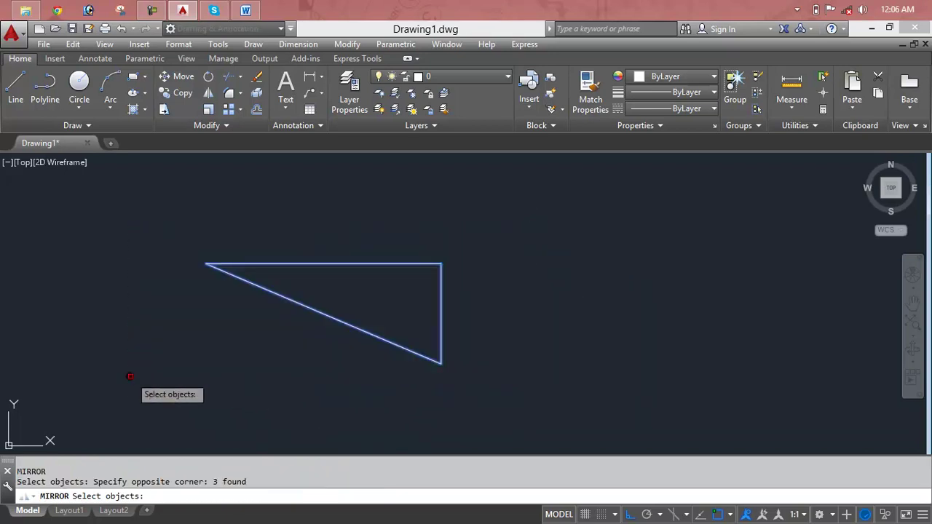
{"action": "key", "text": "Return"}
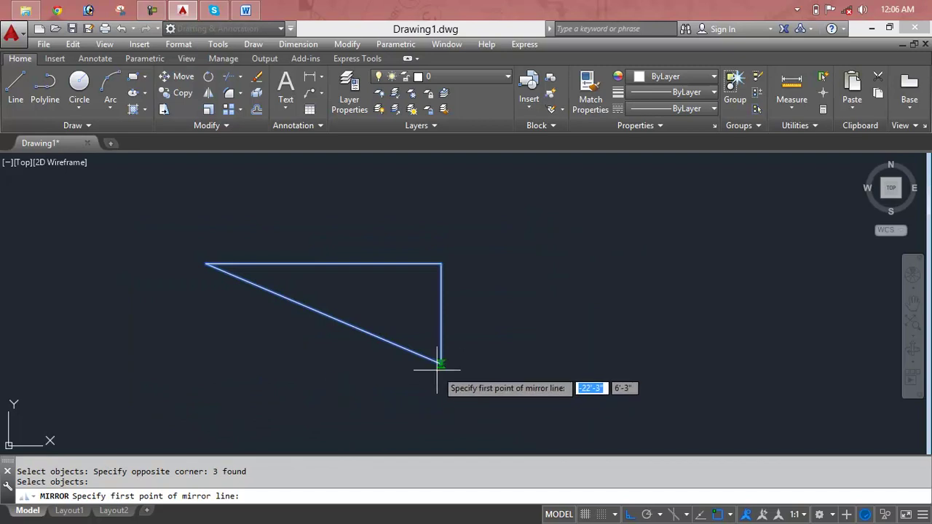
Step: Mirror the triangle across its vertical edge, keeping the original
{"action": "left_click", "coordinate": [441, 363]}
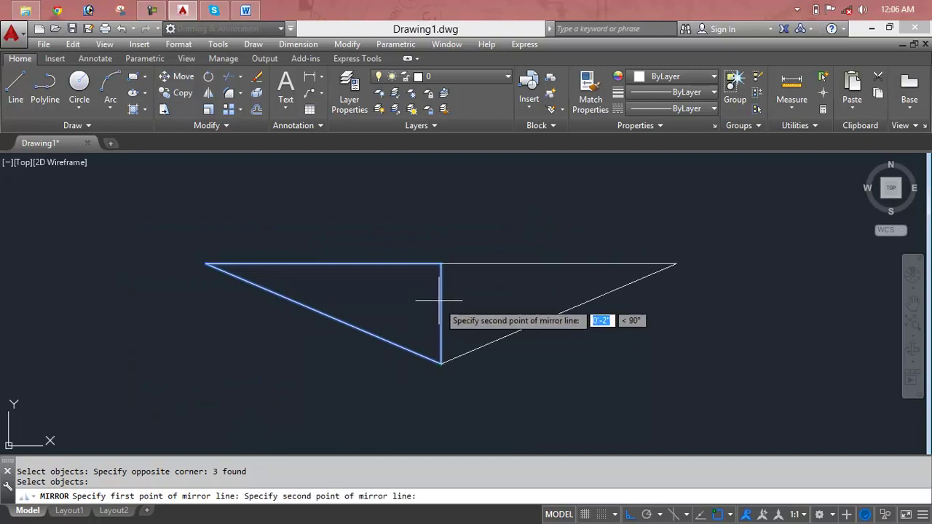
{"action": "left_click", "coordinate": [440, 263]}
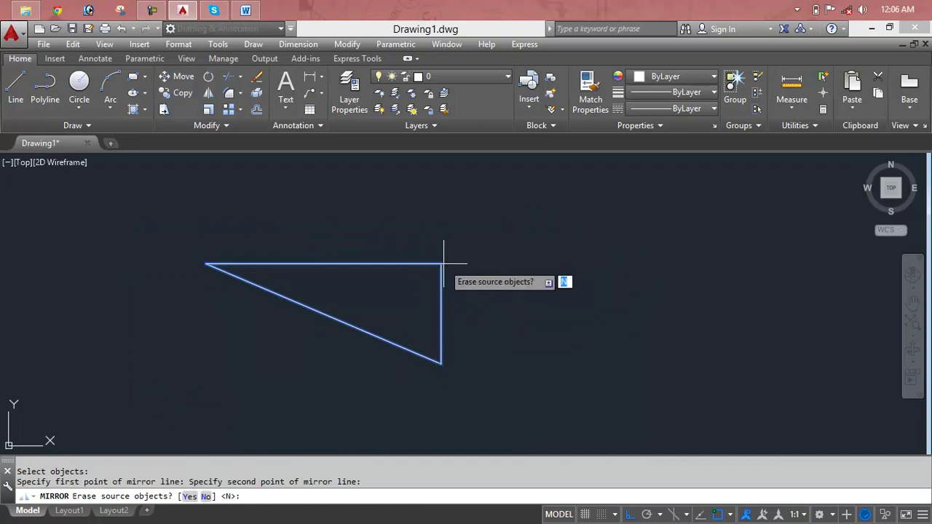
{"action": "key", "text": "Return"}
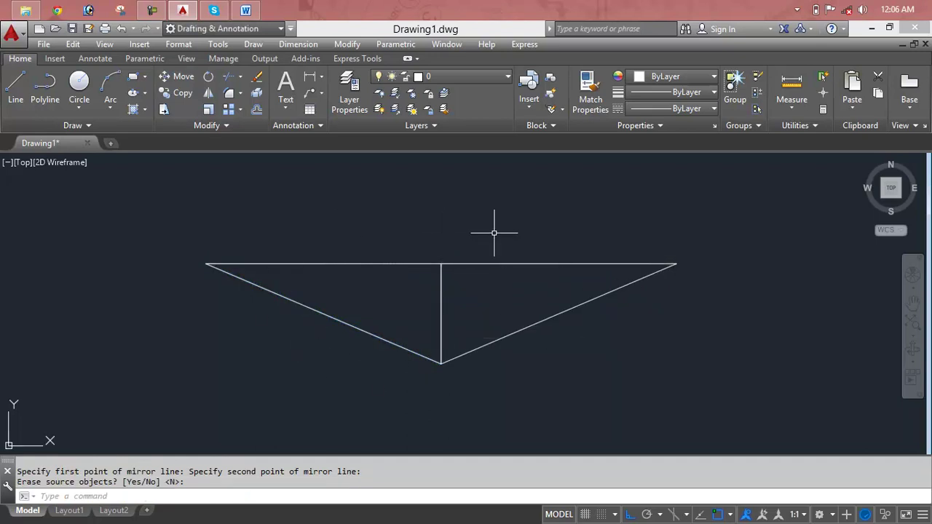
{"action": "middle_click_drag", "start_coordinate": [430, 316], "coordinate": [429, 331]}
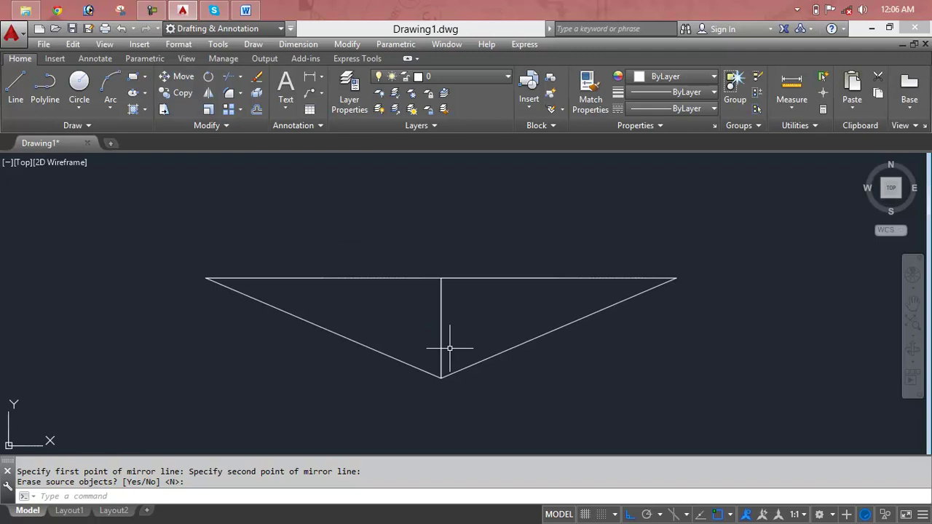
{"action": "key", "text": "Escape"}
{"action": "key", "text": "Escape"}
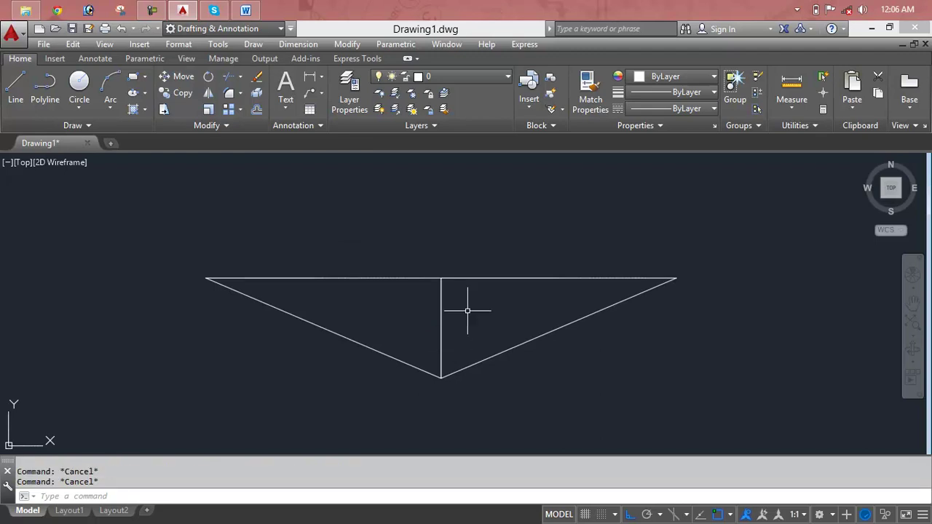
Step: Mirror all six lines across a horizontal line through the figure's left end, keeping the originals
{"action": "type", "text": "MI"}
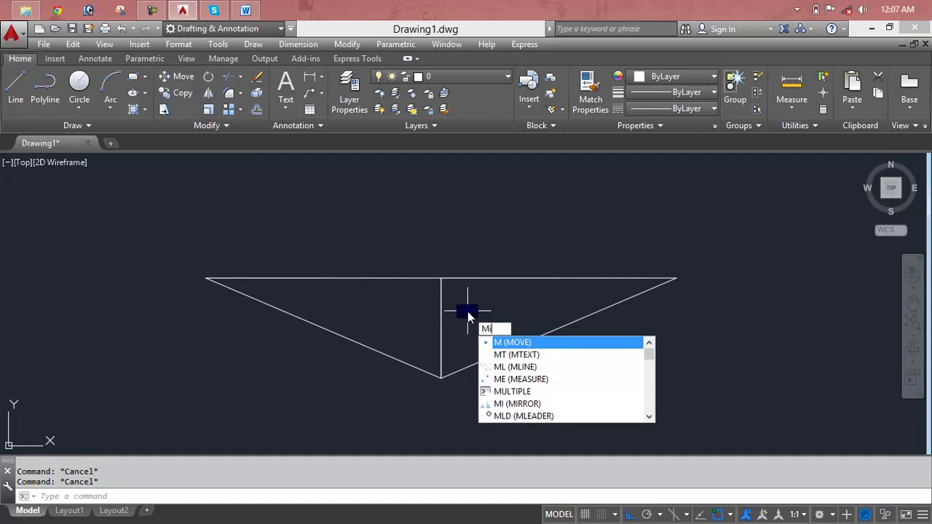
{"action": "key", "text": "Return"}
{"action": "left_click", "coordinate": [698, 248]}
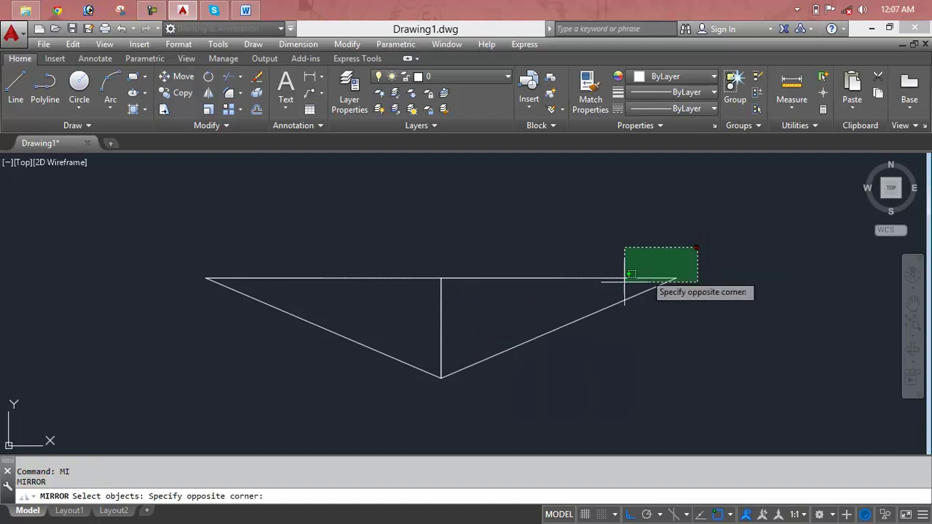
{"action": "left_click", "coordinate": [165, 404]}
{"action": "key", "text": "Return"}
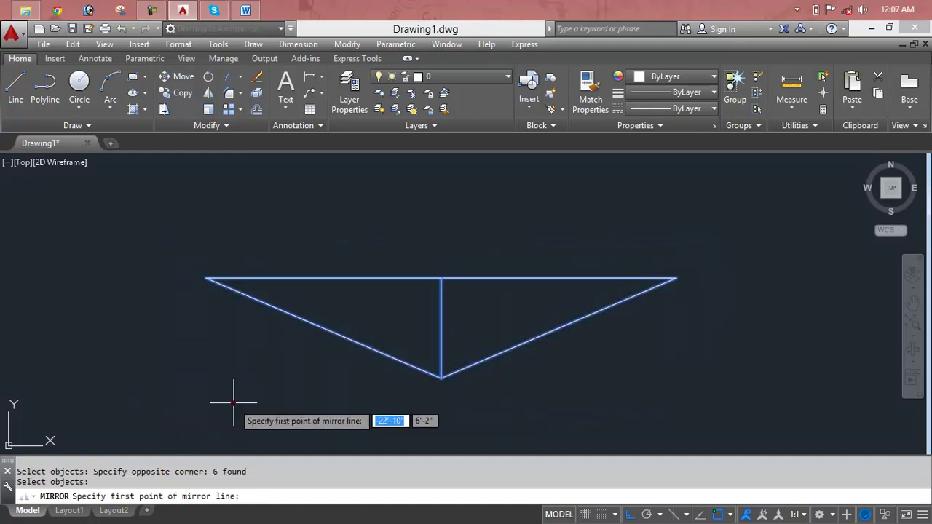
{"action": "left_click", "coordinate": [204, 265]}
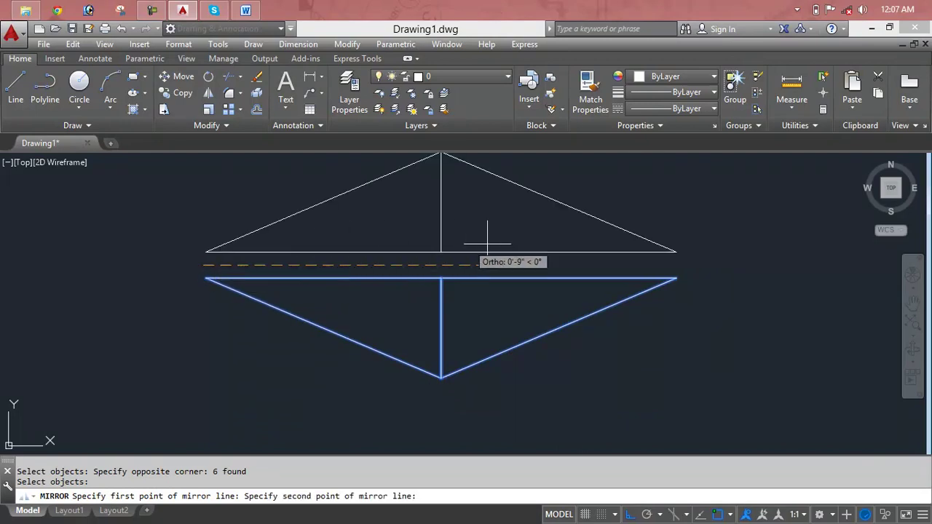
{"action": "left_click", "coordinate": [759, 264]}
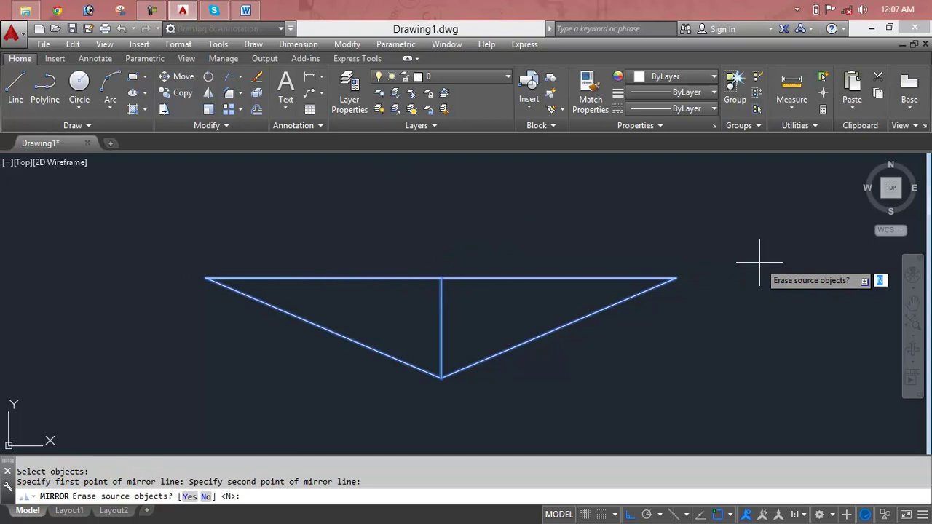
{"action": "key", "text": "Return"}
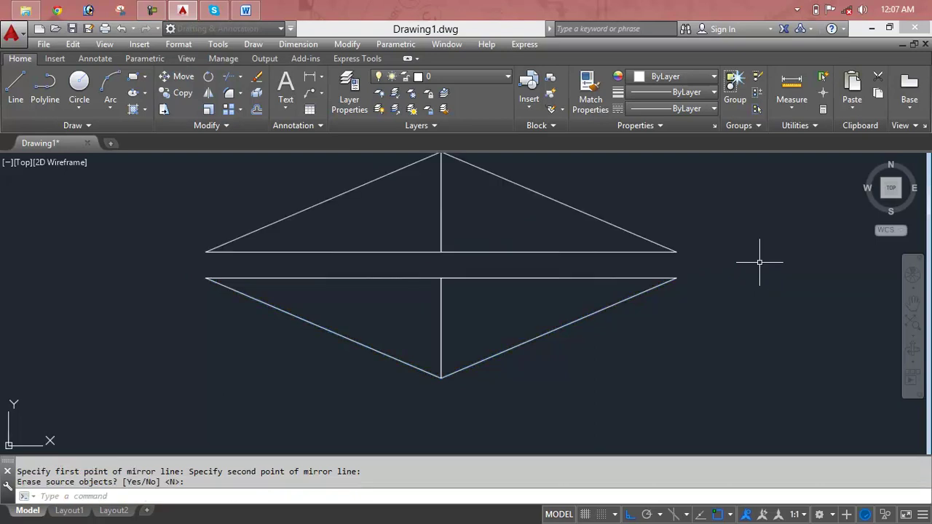
{"action": "scroll", "coordinate": [699, 256], "scroll_direction": "down", "scroll_amount": 2}
{"action": "middle_click_drag", "start_coordinate": [699, 255], "coordinate": [562, 263]}
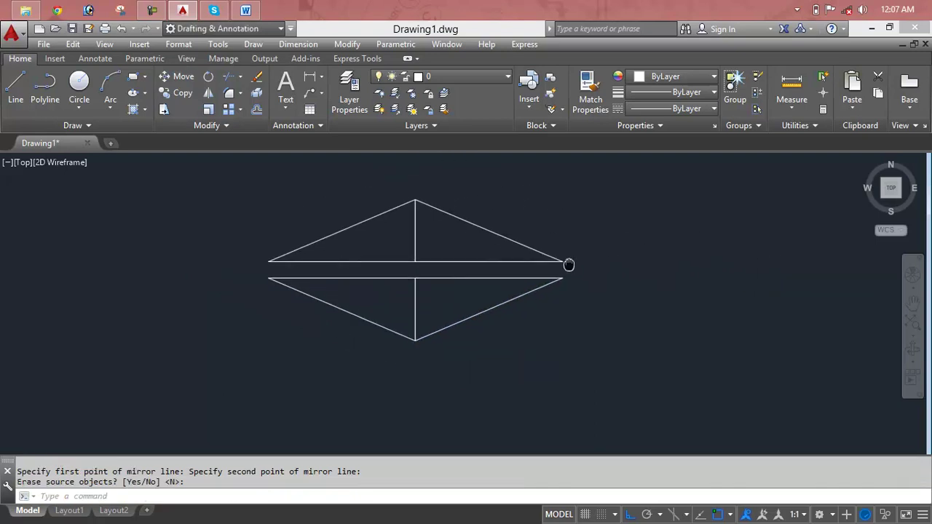
{"action": "middle_click_drag", "start_coordinate": [668, 368], "coordinate": [569, 362]}
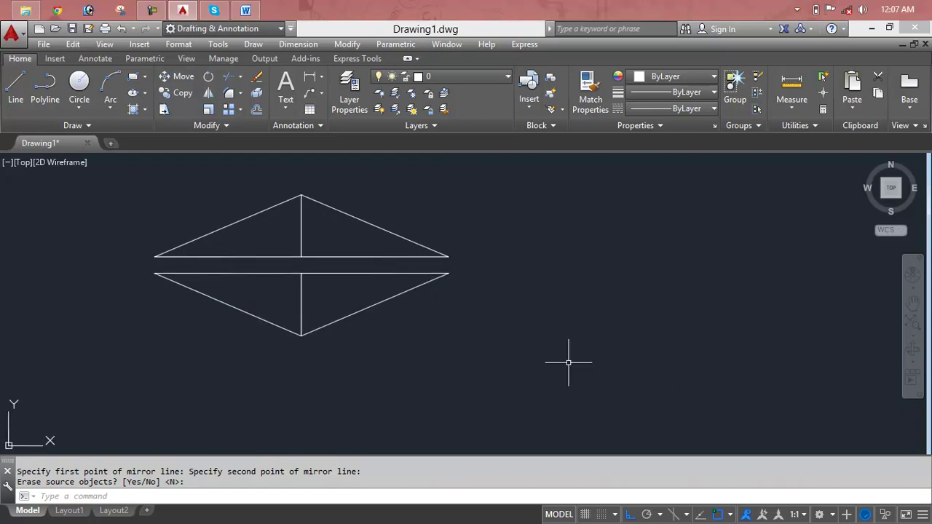
{"action": "key", "text": "Escape"}
{"action": "key", "text": "Escape"}
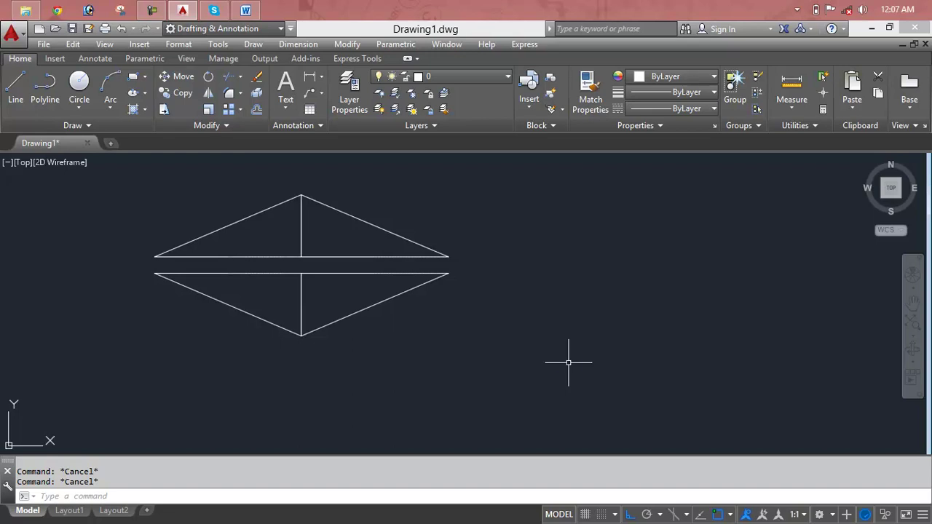
Step: Mirror all 12 objects across a vertical line on the right, keeping the originals
{"action": "type", "text": "MI"}
{"action": "key", "text": "Return"}
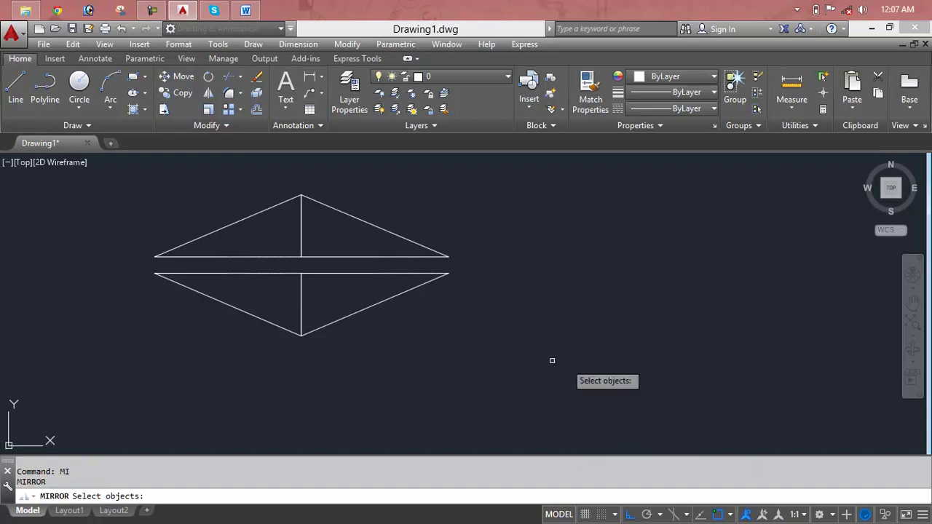
{"action": "left_click", "coordinate": [125, 169]}
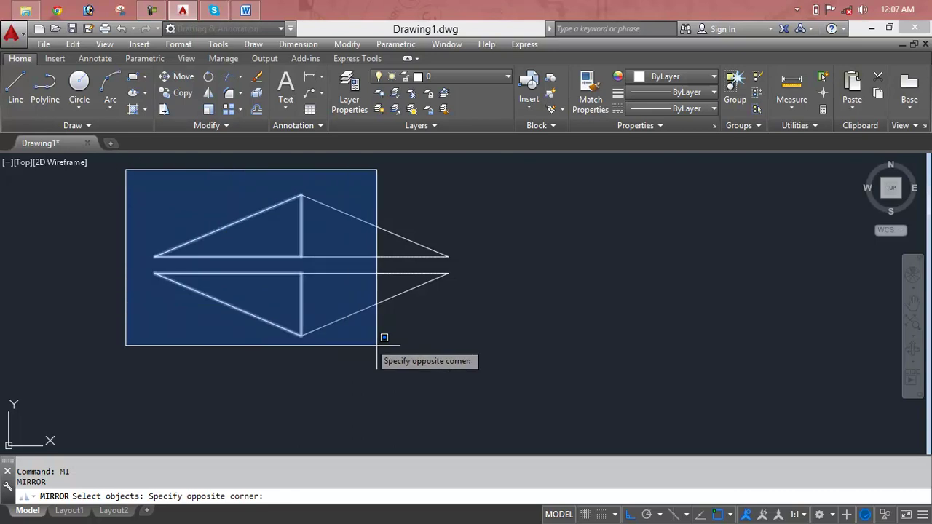
{"action": "left_click", "coordinate": [505, 382]}
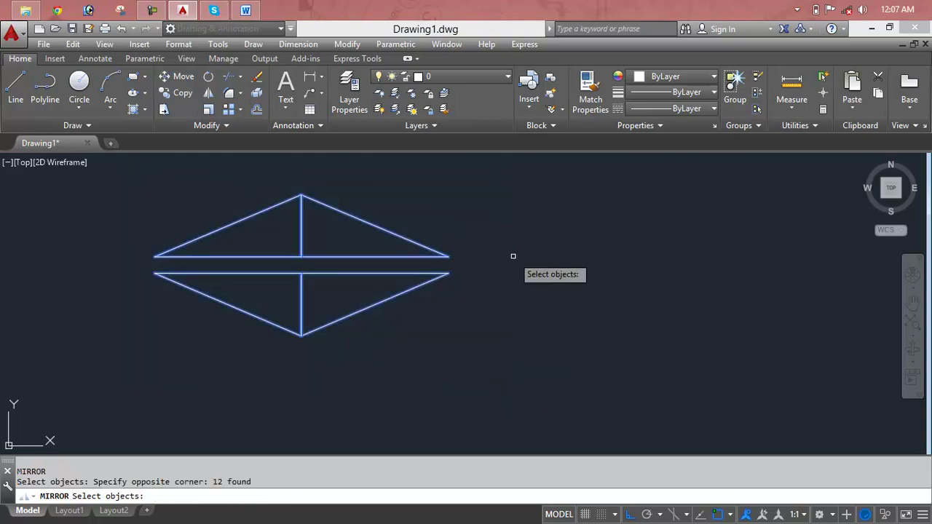
{"action": "key", "text": "Return"}
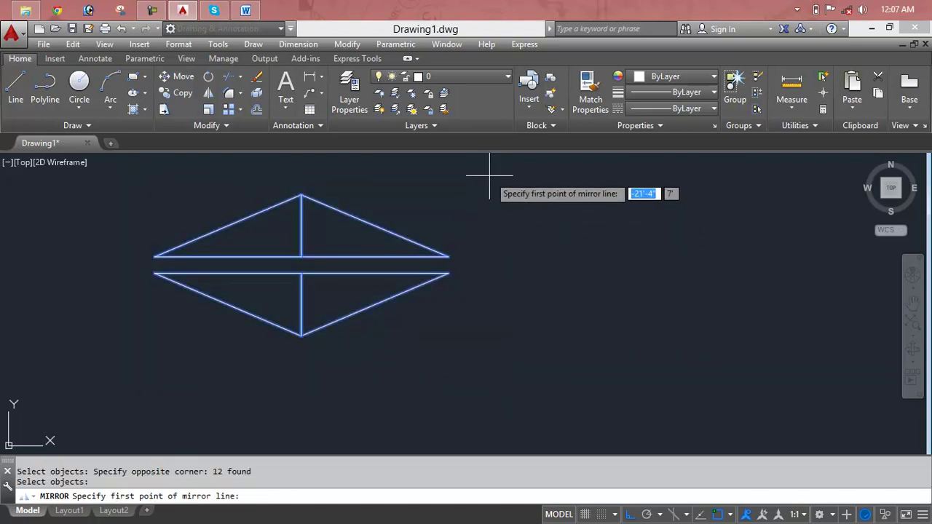
{"action": "left_click", "coordinate": [492, 174]}
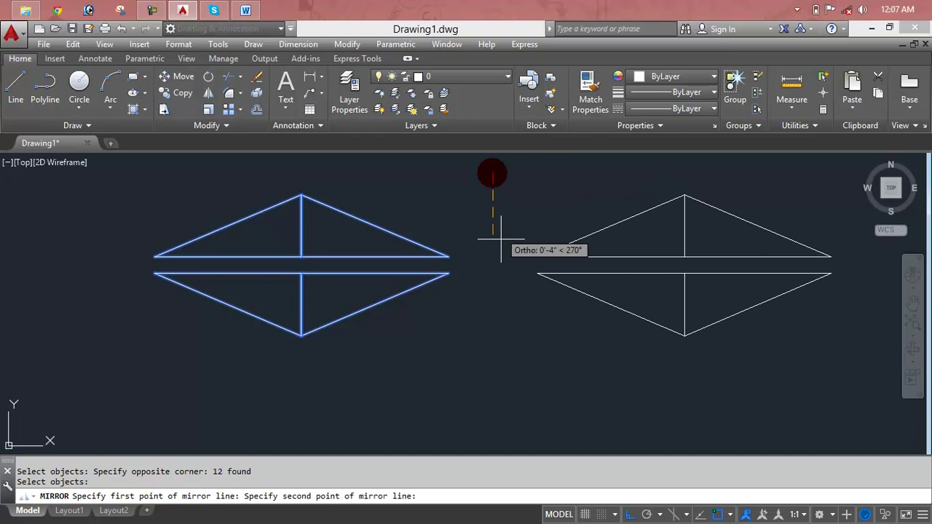
{"action": "left_click", "coordinate": [501, 408]}
{"action": "key", "text": "Return"}
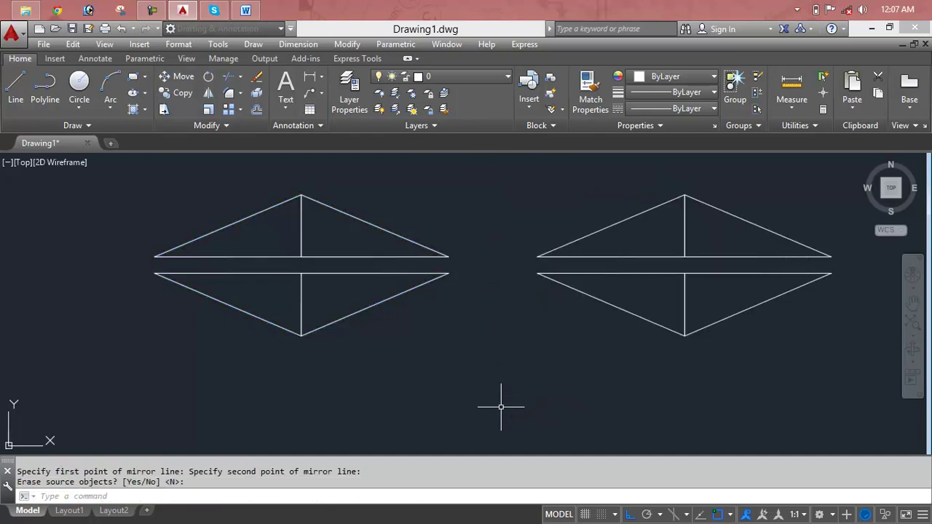
{"action": "mouse_move", "coordinate": [627, 387]}
{"action": "middle_mouse_down"}
{"action": "mouse_move", "coordinate": [578, 374]}
{"action": "mouse_move", "coordinate": [583, 318]}
{"action": "middle_mouse_up"}
{"action": "scroll", "coordinate": [578, 375], "scroll_direction": "down", "scroll_amount": 3}
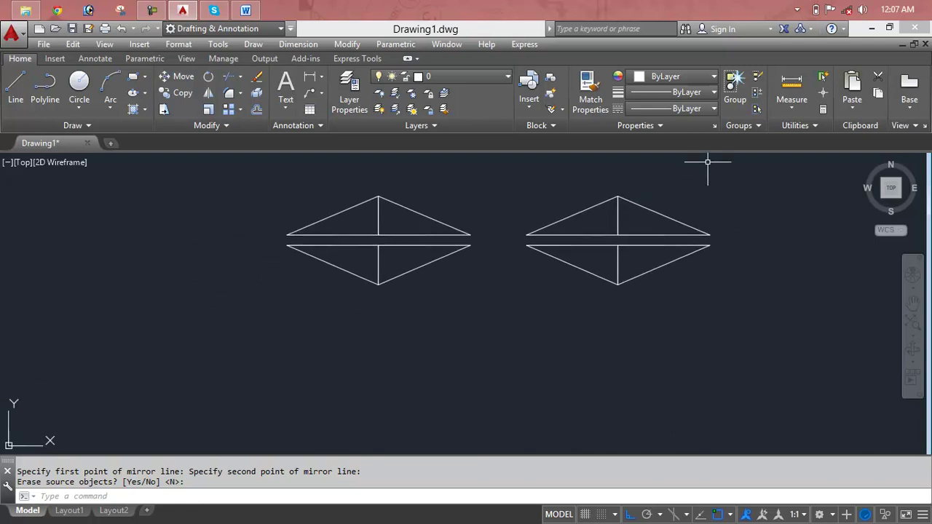
{"action": "key", "text": "Escape"}
{"action": "key", "text": "Escape"}
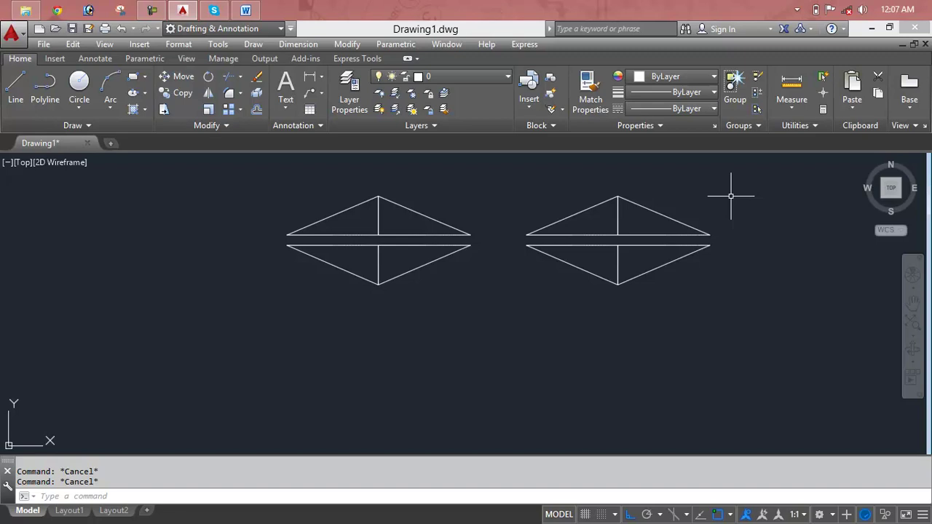
{"action": "type", "text": "mi"}
Step: Mirror both shapes (24 objects) across a horizontal line below them, keeping the originals
{"action": "key", "text": "Return"}
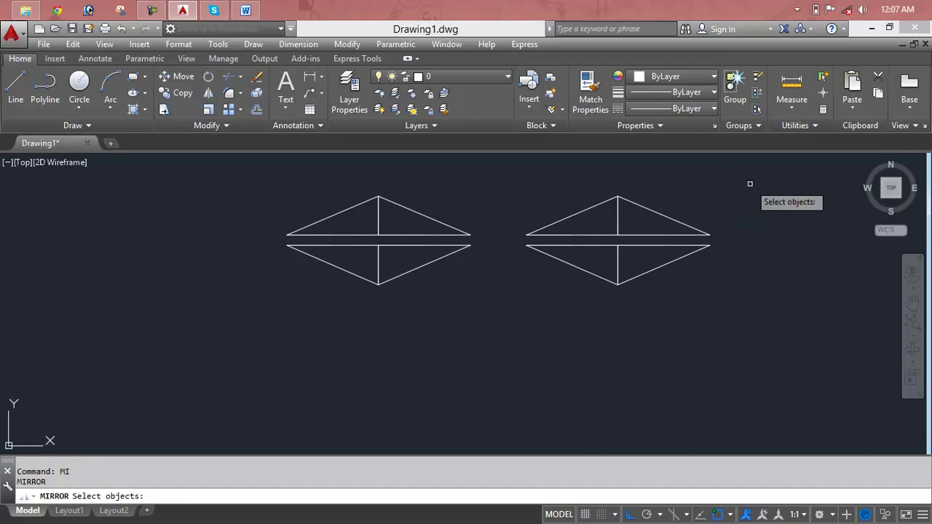
{"action": "left_click", "coordinate": [754, 176]}
{"action": "left_click", "coordinate": [307, 317]}
{"action": "key", "text": "Return"}
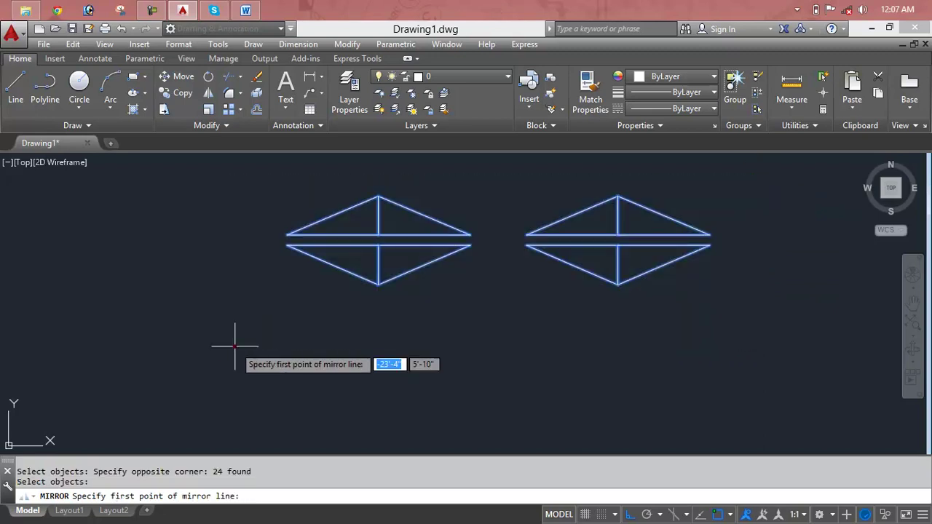
{"action": "left_click", "coordinate": [261, 337]}
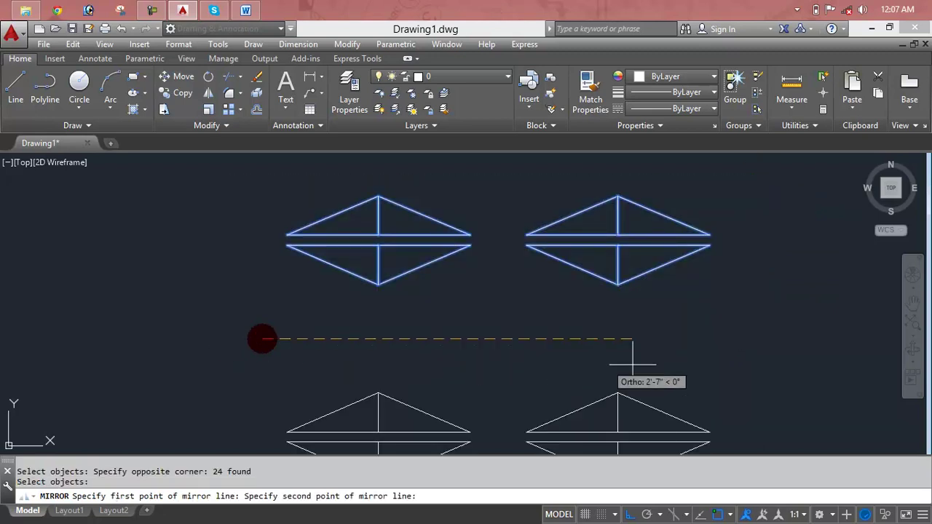
{"action": "left_click", "coordinate": [799, 366]}
{"action": "key", "text": "Return"}
{"action": "middle_click_drag", "start_coordinate": [682, 349], "coordinate": [682, 308]}
{"action": "scroll", "coordinate": [662, 277], "scroll_direction": "down", "scroll_amount": 4}
{"action": "mouse_move", "coordinate": [662, 277]}
{"action": "middle_mouse_down"}
{"action": "mouse_move", "coordinate": [635, 299]}
{"action": "mouse_move", "coordinate": [585, 314]}
{"action": "middle_mouse_up"}
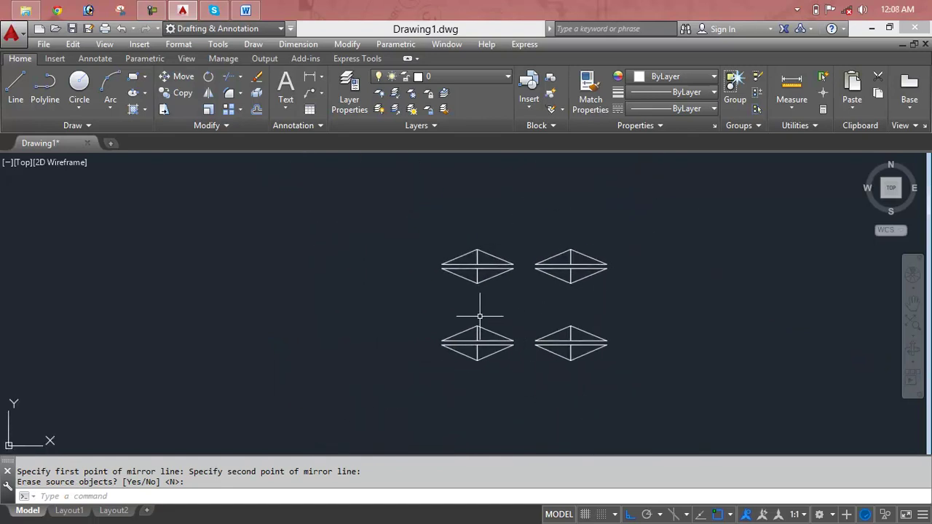
{"action": "scroll", "coordinate": [485, 309], "scroll_direction": "up", "scroll_amount": 2}
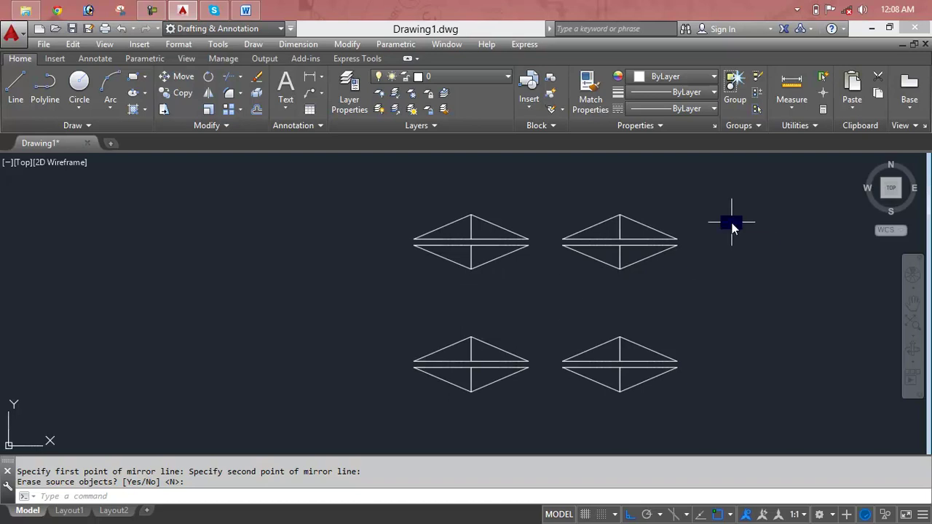
{"action": "key", "text": "Escape"}
{"action": "key", "text": "Escape"}
Step: Select and delete all four diamond shapes
{"action": "left_click", "coordinate": [424, 403]}
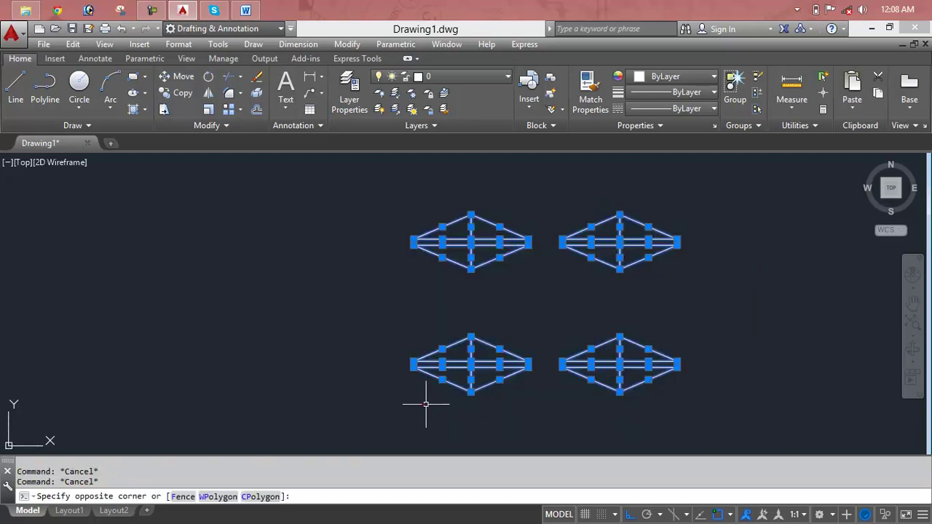
{"action": "key", "text": "Delete"}
{"action": "key", "text": "Escape"}
{"action": "key", "text": "Escape"}
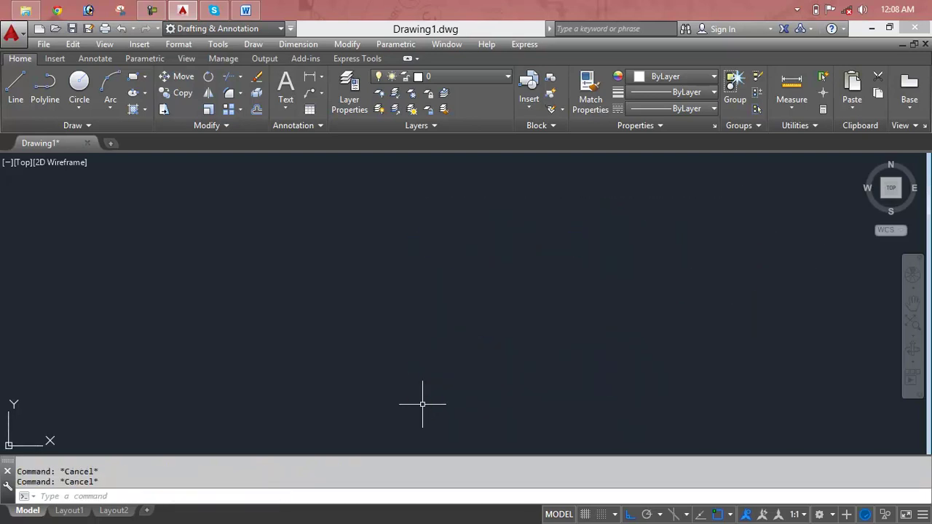
Step: Draw a 10' horizontal line from a picked start point
{"action": "type", "text": "l"}
{"action": "key", "text": "Return"}
{"action": "left_click", "coordinate": [192, 314]}
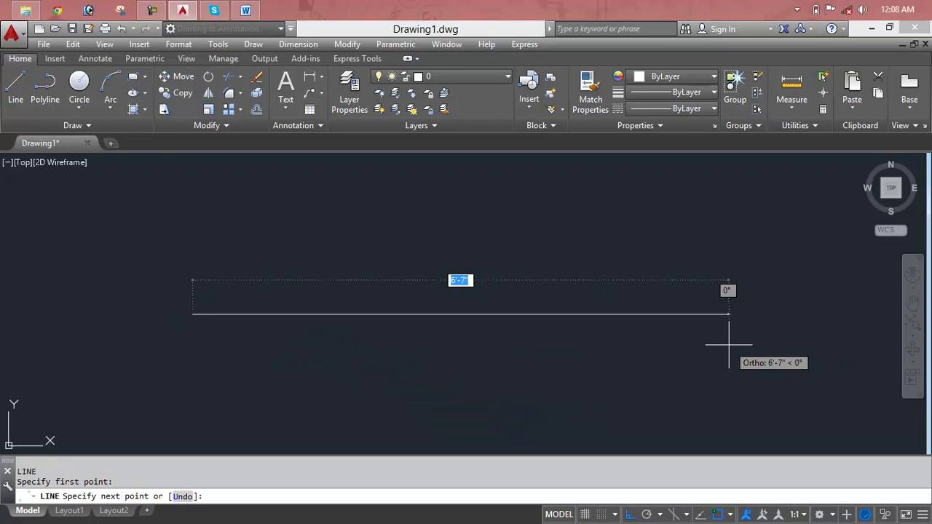
{"action": "type", "text": "10'"}
{"action": "key", "text": "Return"}
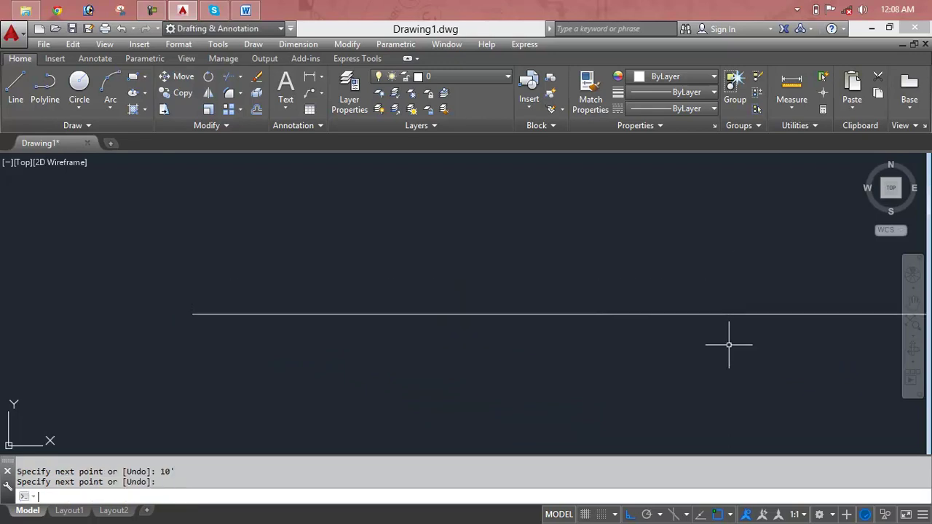
{"action": "key", "text": "Return"}
Step: Zoom All and centre the new line in the view
{"action": "type", "text": "z"}
{"action": "key", "text": "Return"}
{"action": "type", "text": "a"}
{"action": "key", "text": "Return"}
{"action": "mouse_move", "coordinate": [200, 181]}
{"action": "middle_mouse_down"}
{"action": "mouse_move", "coordinate": [308, 258]}
{"action": "mouse_move", "coordinate": [427, 260]}
{"action": "mouse_move", "coordinate": [455, 269]}
{"action": "mouse_move", "coordinate": [452, 286]}
{"action": "middle_mouse_up"}
{"action": "scroll", "coordinate": [427, 260], "scroll_direction": "up", "scroll_amount": 4}
{"action": "key", "text": "Escape"}
{"action": "key", "text": "Escape"}
{"action": "scroll", "coordinate": [456, 269], "scroll_direction": "down", "scroll_amount": 2}
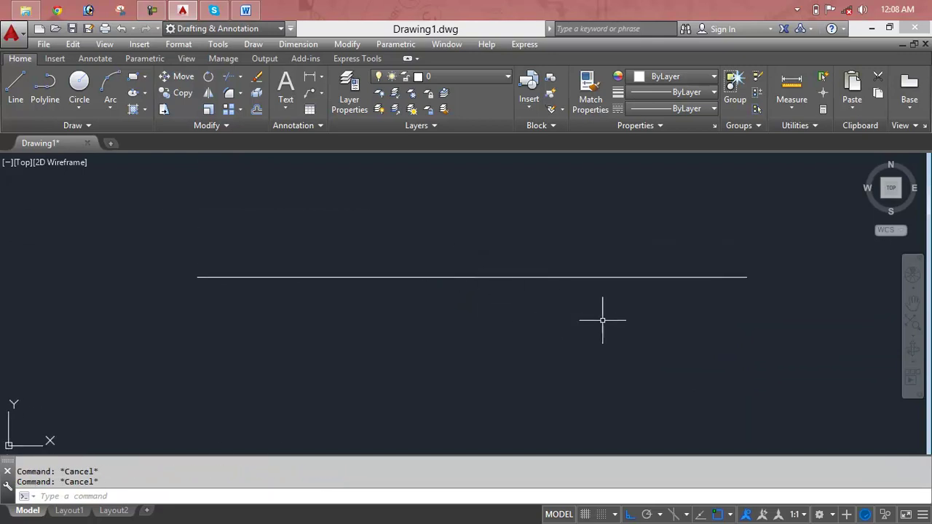
Step: Draw a 4"-radius circle just below the line's right end
{"action": "type", "text": "c"}
{"action": "key", "text": "Return"}
{"action": "key", "text": "Return"}
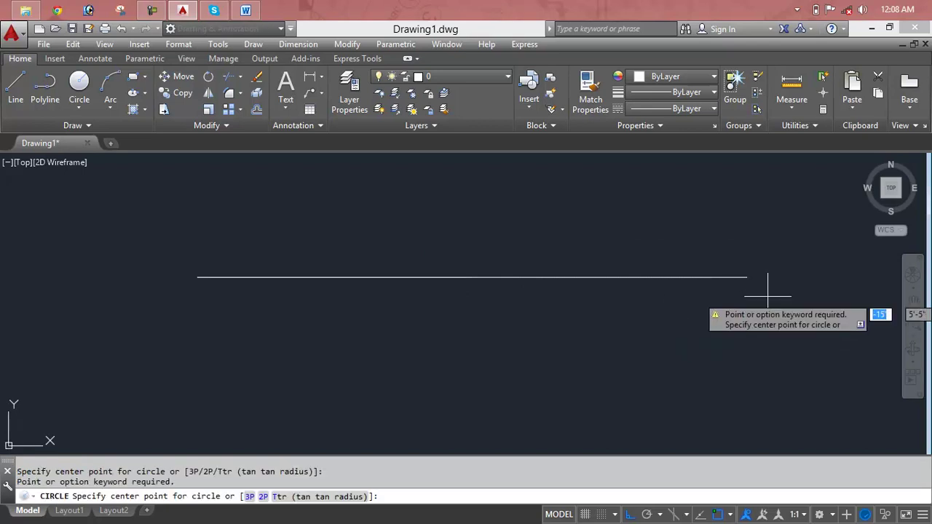
{"action": "left_click", "coordinate": [726, 305]}
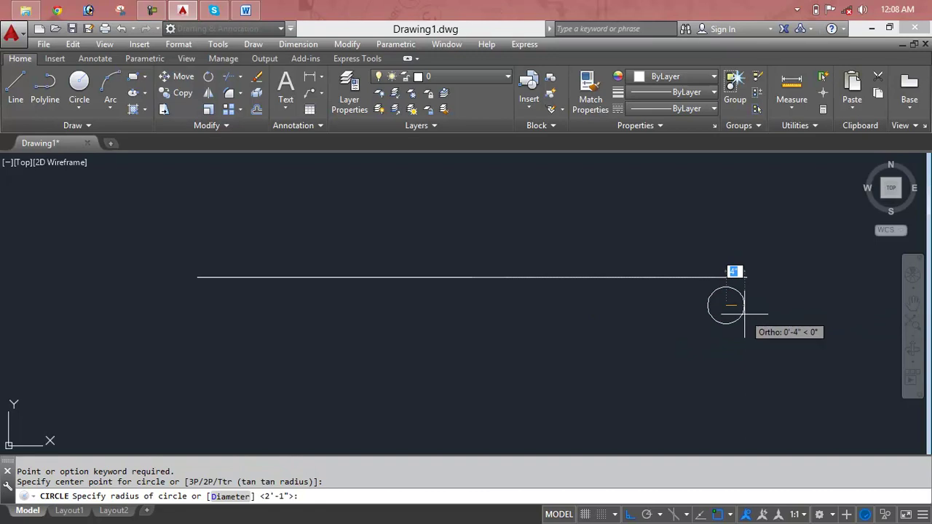
{"action": "left_click", "coordinate": [744, 314]}
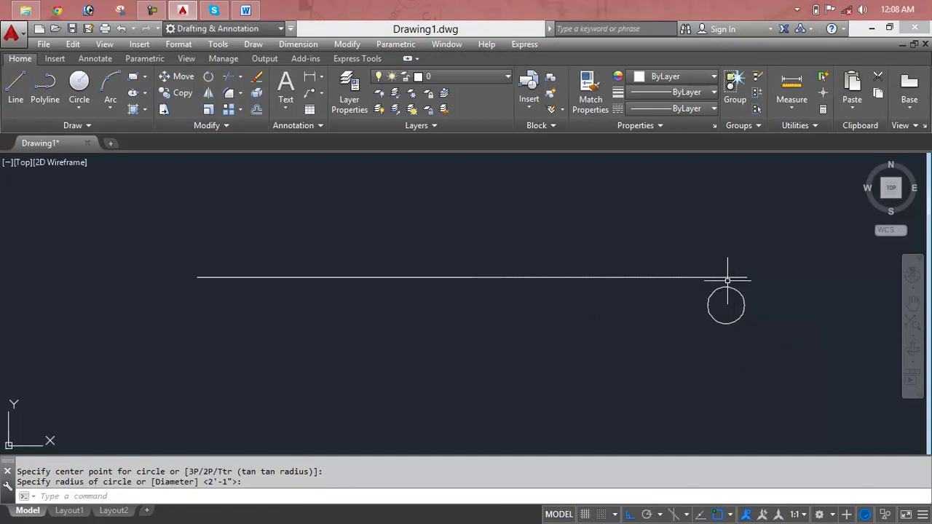
{"action": "scroll", "coordinate": [727, 283], "scroll_direction": "up", "scroll_amount": 2}
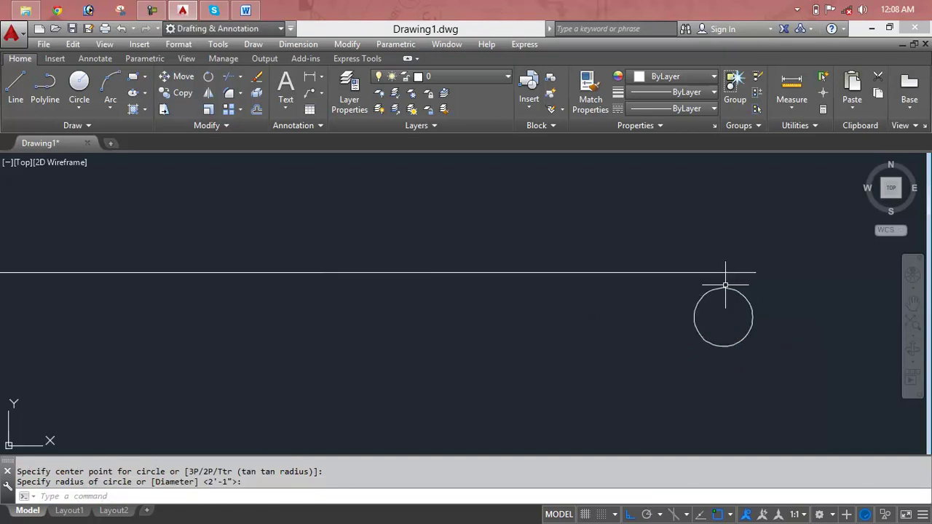
{"action": "scroll", "coordinate": [725, 284], "scroll_direction": "up", "scroll_amount": 2}
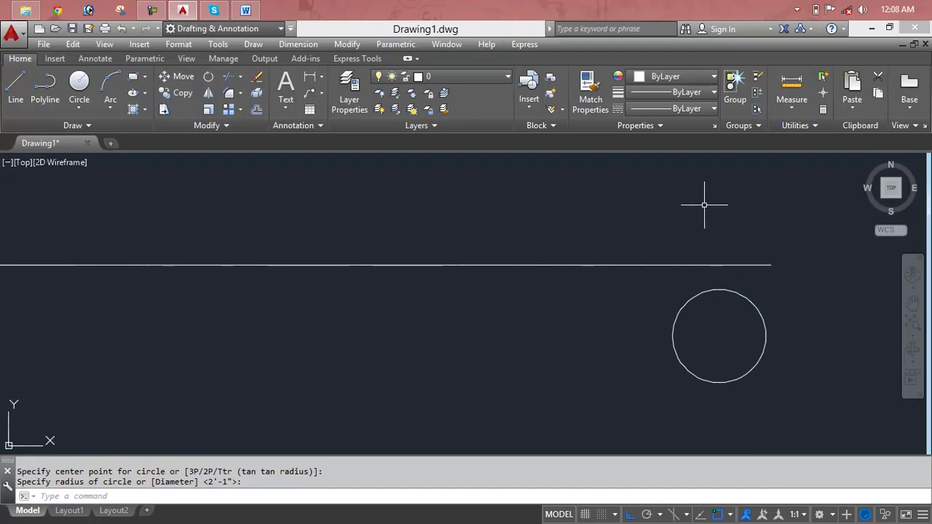
{"action": "key", "text": "Escape"}
{"action": "key", "text": "Escape"}
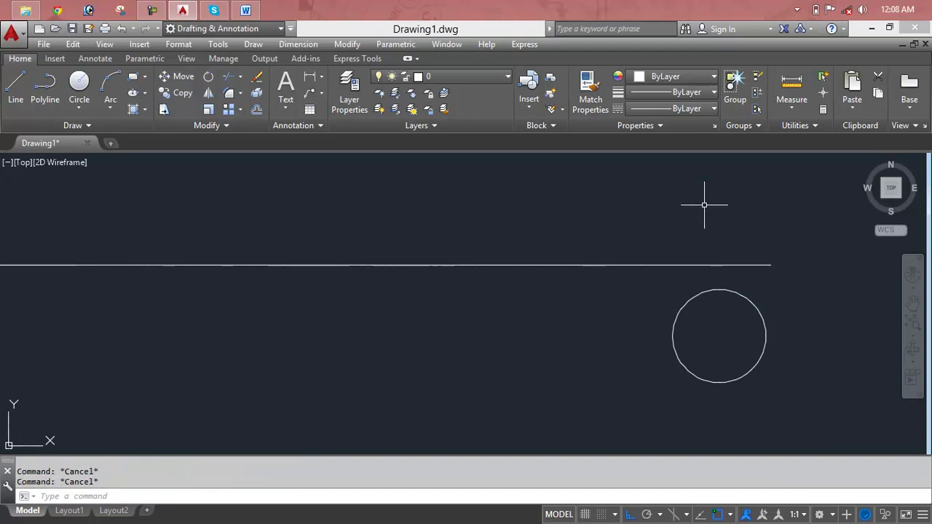
{"action": "type", "text": "MI"}
{"action": "key", "text": "Return"}
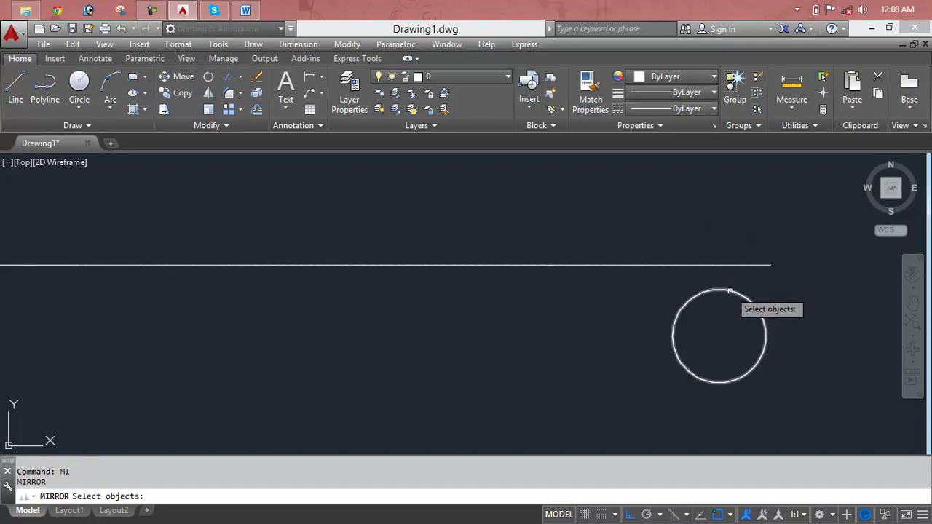
Step: Mirror the circle across the line from its right endpoint, keeping the original below
{"action": "left_click", "coordinate": [730, 291]}
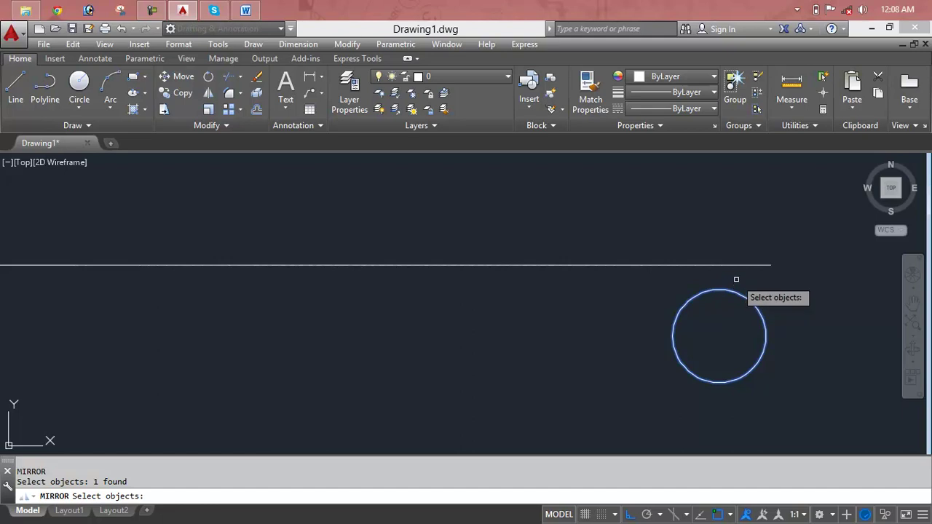
{"action": "key", "text": "Return"}
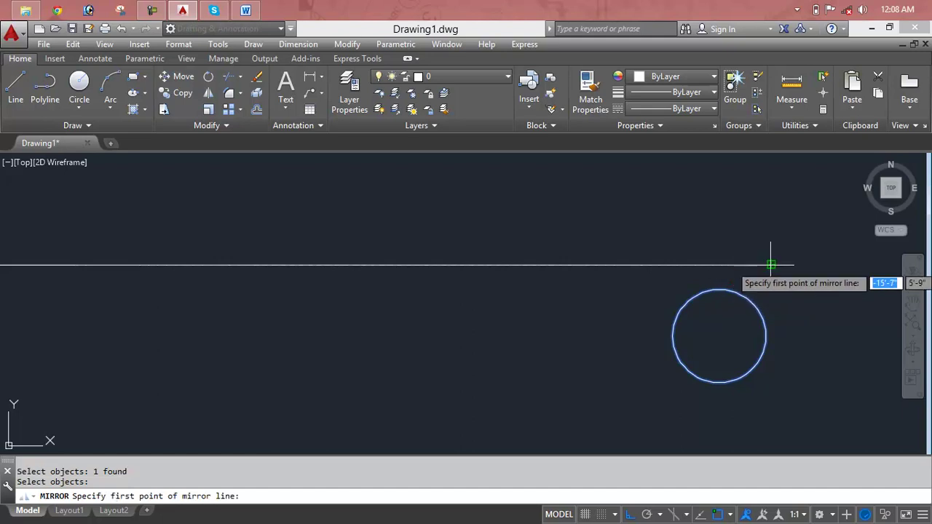
{"action": "left_click", "coordinate": [770, 264]}
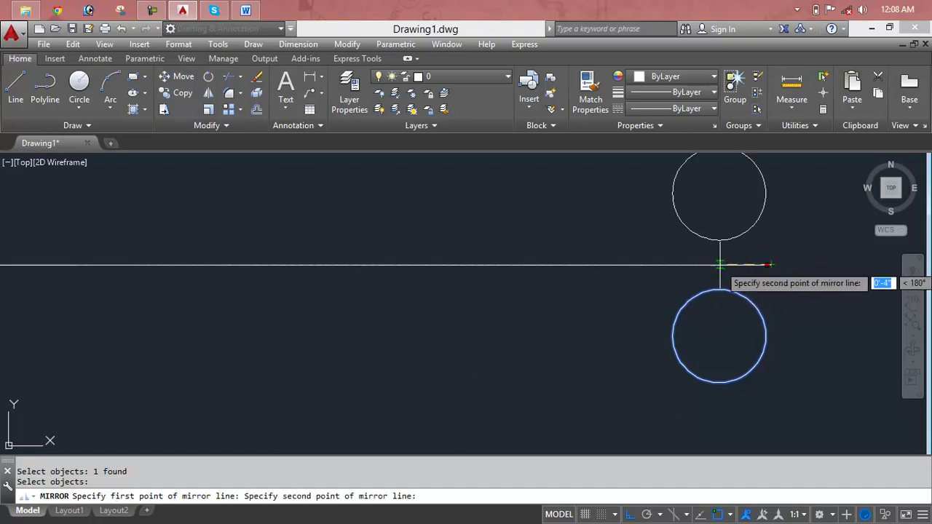
{"action": "left_click", "coordinate": [635, 264]}
{"action": "key", "text": "Return"}
{"action": "scroll", "coordinate": [650, 265], "scroll_direction": "down", "scroll_amount": 2}
{"action": "scroll", "coordinate": [655, 269], "scroll_direction": "down", "scroll_amount": 4}
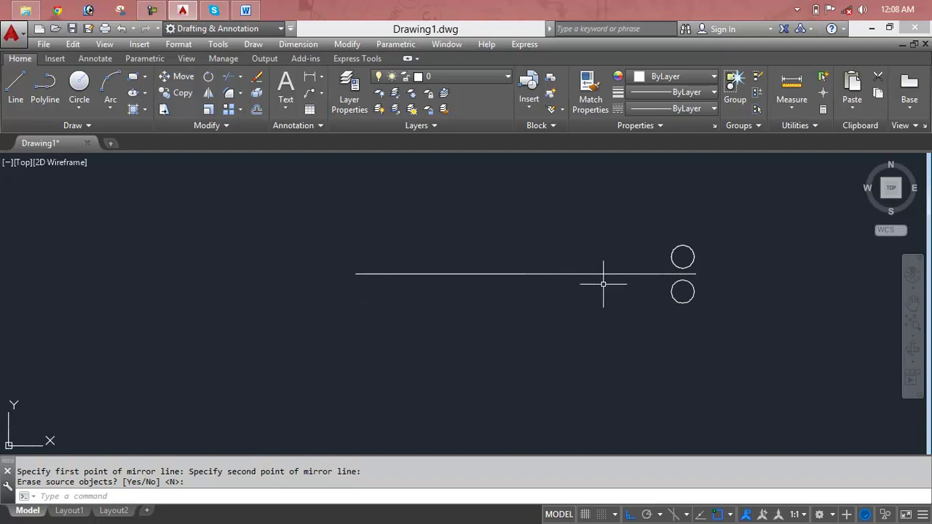
{"action": "scroll", "coordinate": [699, 270], "scroll_direction": "up", "scroll_amount": 5}
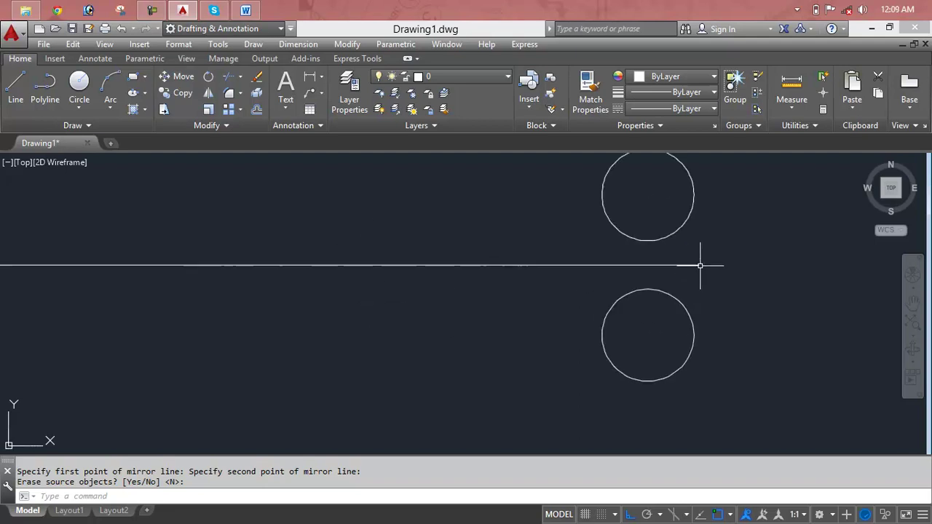
{"action": "scroll", "coordinate": [687, 381], "scroll_direction": "down", "scroll_amount": 4}
{"action": "scroll", "coordinate": [685, 370], "scroll_direction": "down", "scroll_amount": 2}
{"action": "middle_click_drag", "start_coordinate": [685, 370], "coordinate": [705, 326]}
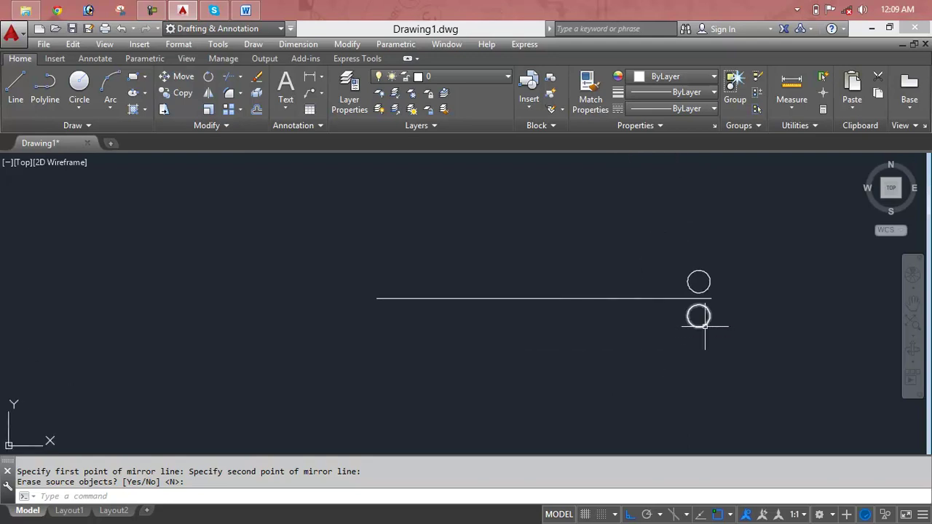
{"action": "key", "text": "Escape"}
{"action": "key", "text": "Escape"}
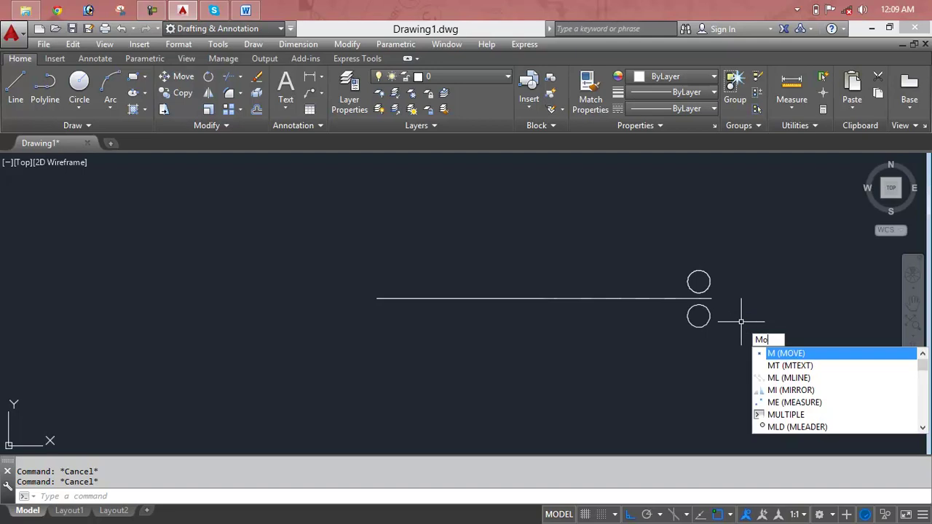
Step: Clear the half-entered commands and close the Properties panel
{"action": "key", "text": "Escape"}
{"action": "key", "text": "ctrl+1"}
{"action": "key", "text": "Escape"}
{"action": "key", "text": "Escape"}
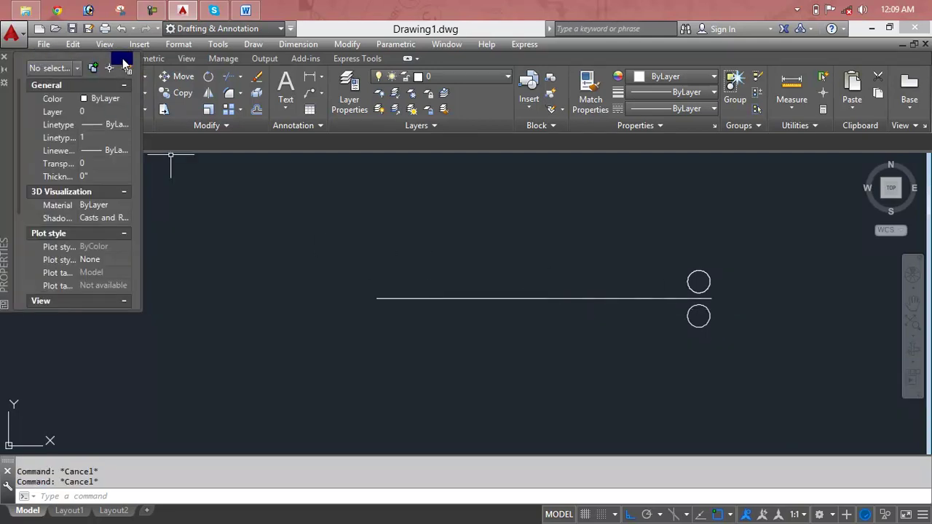
{"action": "left_click", "coordinate": [4, 56]}
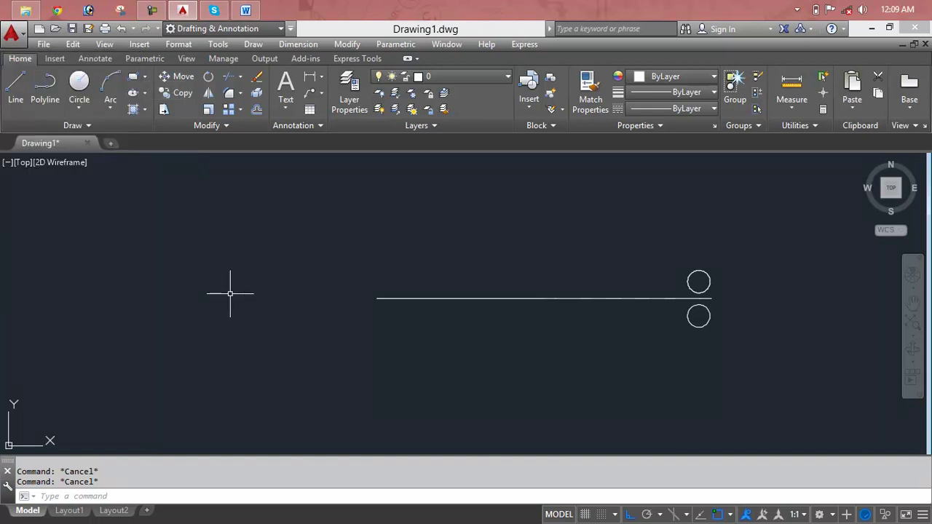
Step: Mirror the two right-end circles about a vertical axis through the line's midpoint
{"action": "type", "text": "MI"}
{"action": "key", "text": "Return"}
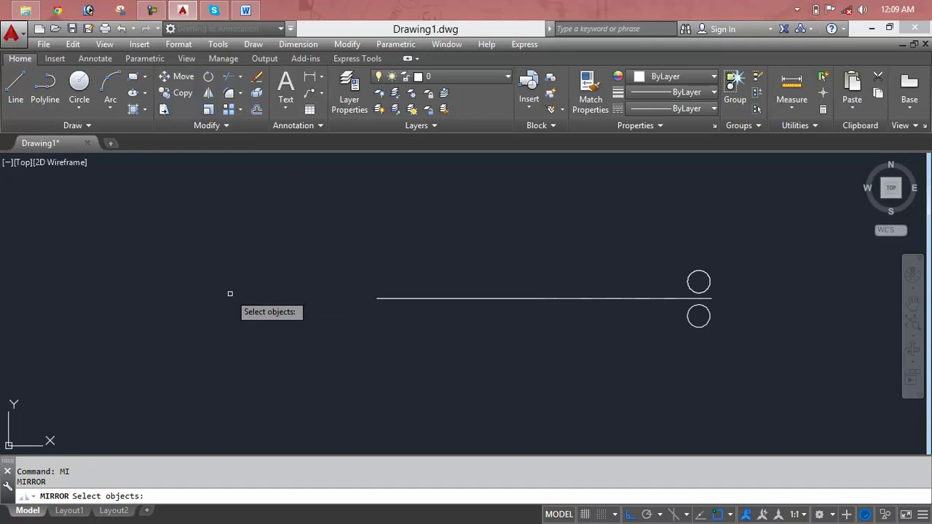
{"action": "left_click", "coordinate": [706, 279]}
{"action": "left_click", "coordinate": [709, 312]}
{"action": "key", "text": "Return"}
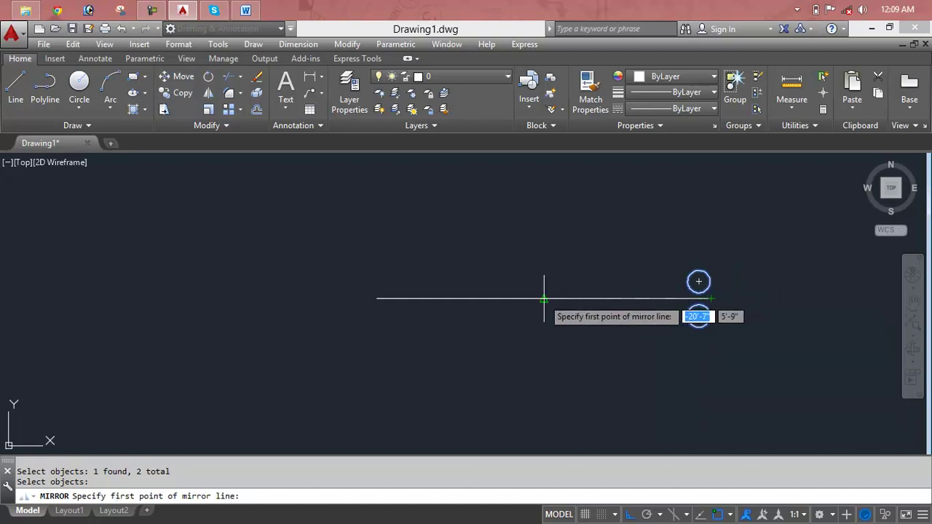
{"action": "left_click", "coordinate": [544, 297]}
{"action": "left_click", "coordinate": [533, 219]}
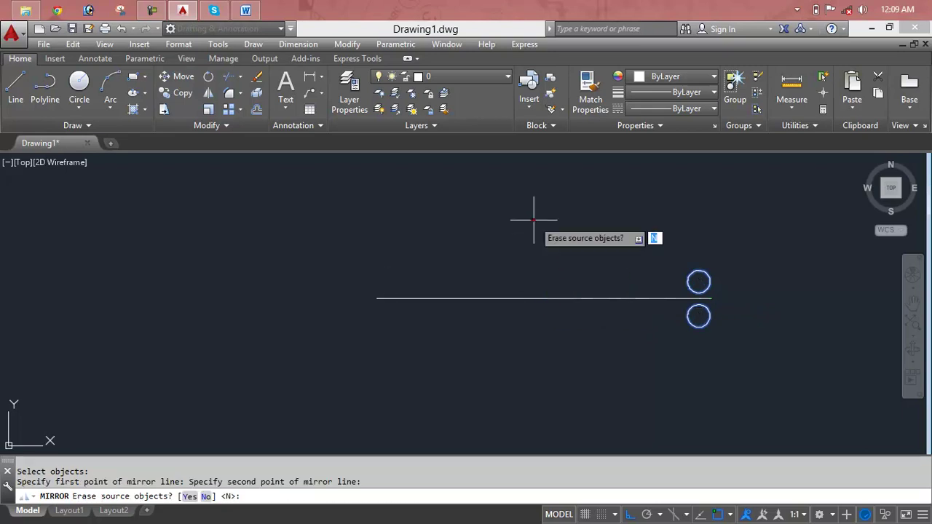
Step: Keep the original circles, then zoom in and out to inspect all four corner circles
{"action": "key", "text": "Return"}
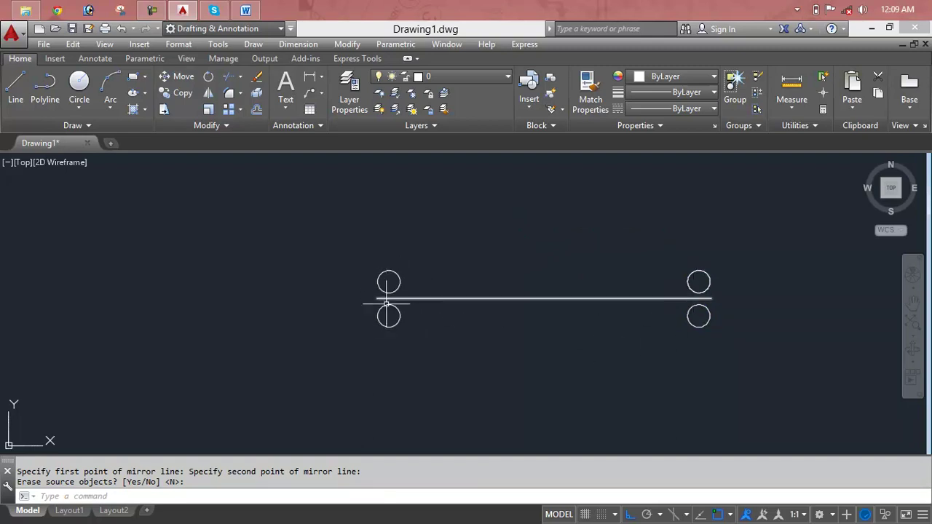
{"action": "mouse_move", "coordinate": [390, 321]}
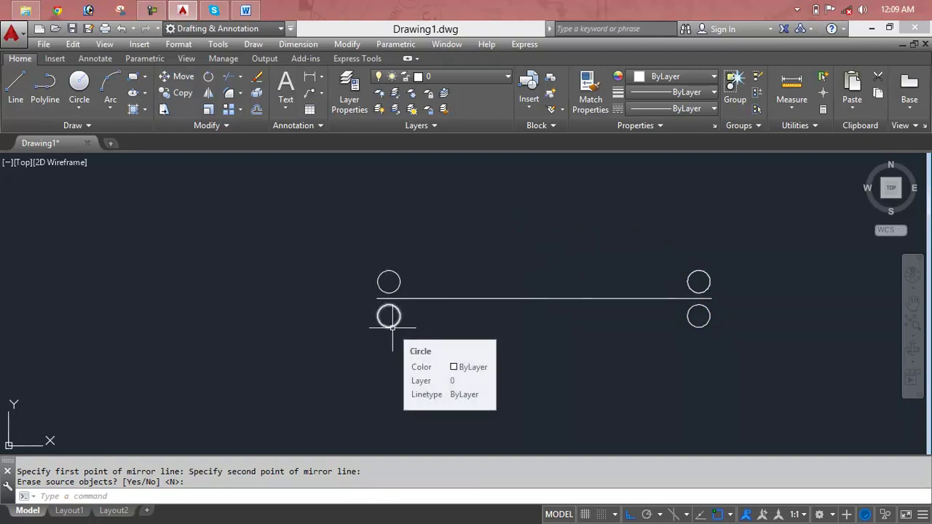
{"action": "scroll", "coordinate": [387, 297], "scroll_direction": "up", "scroll_amount": 2}
{"action": "scroll", "coordinate": [385, 295], "scroll_direction": "up", "scroll_amount": 2}
{"action": "scroll", "coordinate": [383, 295], "scroll_direction": "up", "scroll_amount": 2}
{"action": "scroll", "coordinate": [382, 334], "scroll_direction": "down", "scroll_amount": 2}
{"action": "scroll", "coordinate": [465, 352], "scroll_direction": "down", "scroll_amount": 3}
{"action": "scroll", "coordinate": [685, 305], "scroll_direction": "up", "scroll_amount": 3}
{"action": "scroll", "coordinate": [691, 299], "scroll_direction": "up", "scroll_amount": 3}
{"action": "scroll", "coordinate": [690, 299], "scroll_direction": "down", "scroll_amount": 6}
{"action": "scroll", "coordinate": [603, 311], "scroll_direction": "down", "scroll_amount": 2}
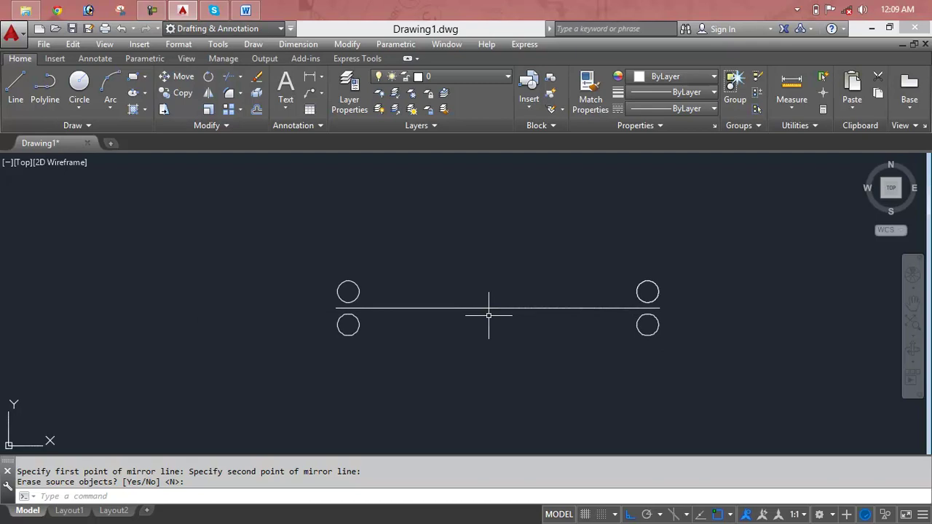
{"action": "key", "text": "Escape"}
{"action": "key", "text": "Escape"}
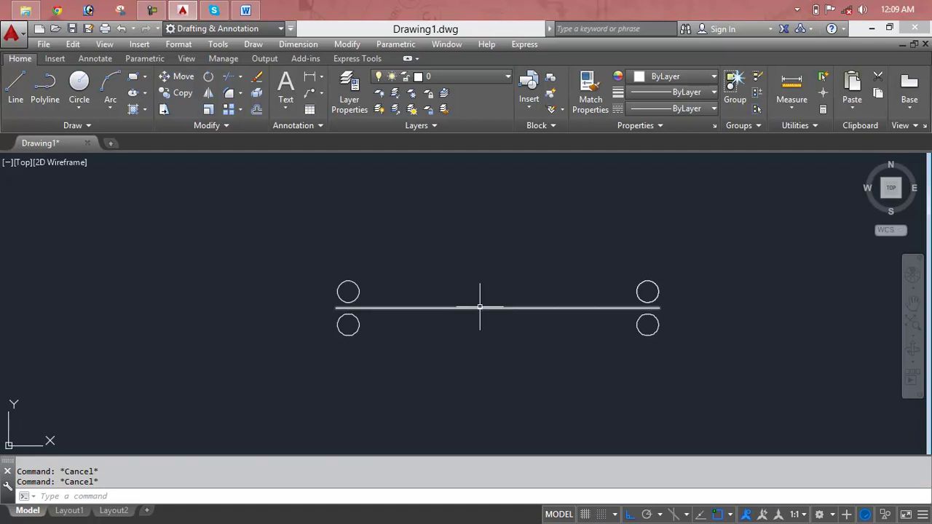
Step: Draw a short vertical line rising from the horizontal line's midpoint
{"action": "type", "text": "l"}
{"action": "key", "text": "Return"}
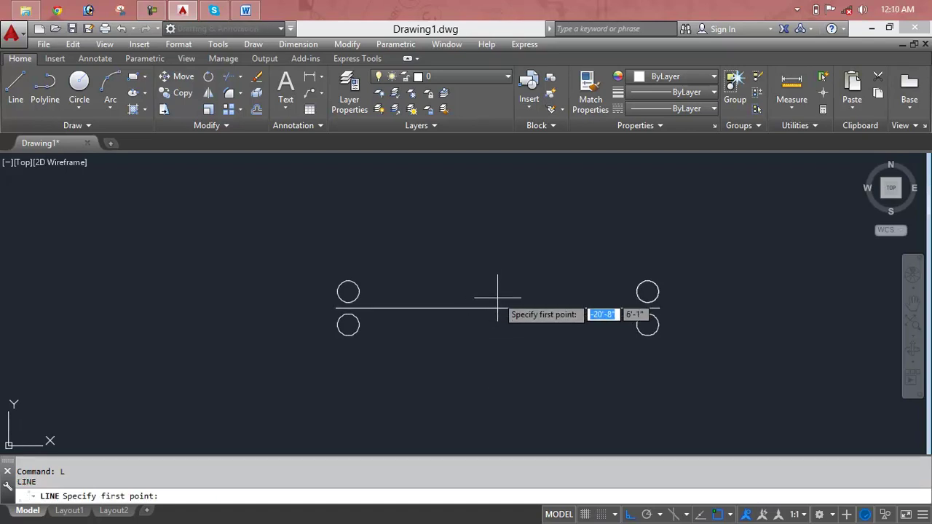
{"action": "left_click", "coordinate": [497, 307]}
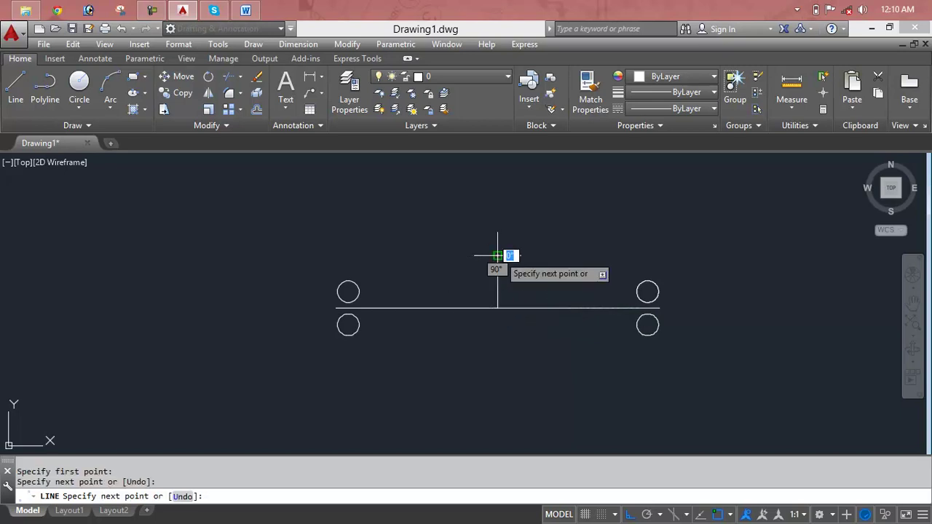
{"action": "left_click", "coordinate": [497, 255]}
{"action": "key", "text": "Escape"}
{"action": "key", "text": "Escape"}
{"action": "scroll", "coordinate": [501, 309], "scroll_direction": "up", "scroll_amount": 3}
{"action": "key", "text": "Escape"}
{"action": "scroll", "coordinate": [501, 308], "scroll_direction": "down", "scroll_amount": 2}
{"action": "scroll", "coordinate": [501, 308], "scroll_direction": "down", "scroll_amount": 2}
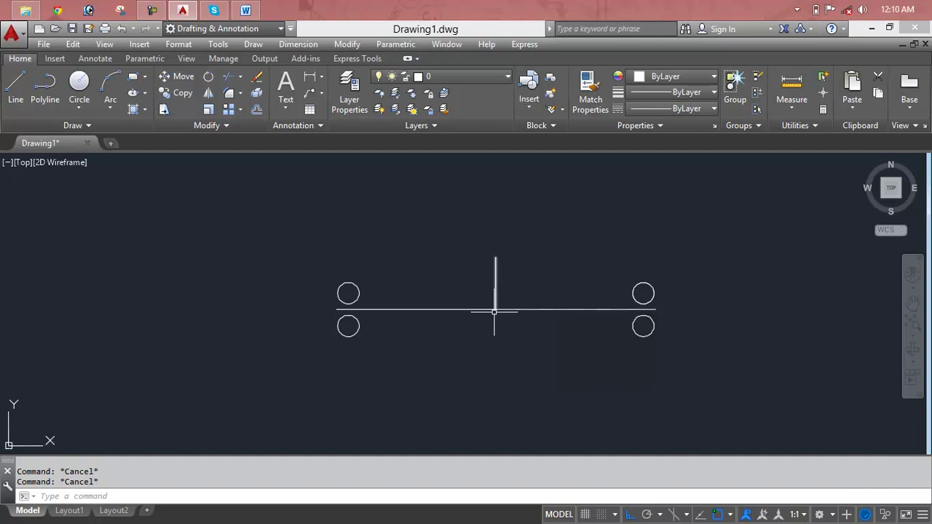
{"action": "scroll", "coordinate": [494, 319], "scroll_direction": "up", "scroll_amount": 2}
{"action": "scroll", "coordinate": [474, 327], "scroll_direction": "up", "scroll_amount": 2}
{"action": "scroll", "coordinate": [450, 318], "scroll_direction": "up", "scroll_amount": 2}
{"action": "scroll", "coordinate": [451, 319], "scroll_direction": "up", "scroll_amount": 2}
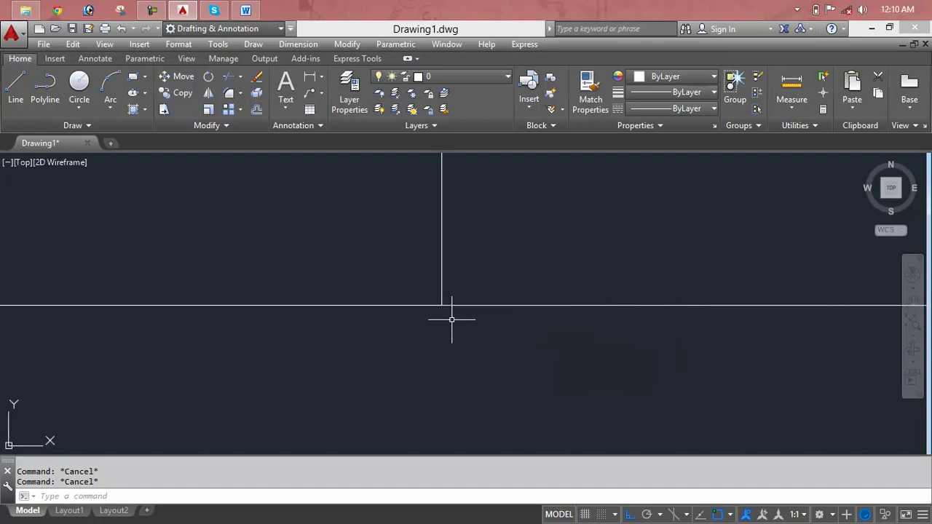
Step: Draw another line from the lines' intersection to the endpoint near the right-end circles
{"action": "type", "text": "l"}
{"action": "key", "text": "Return"}
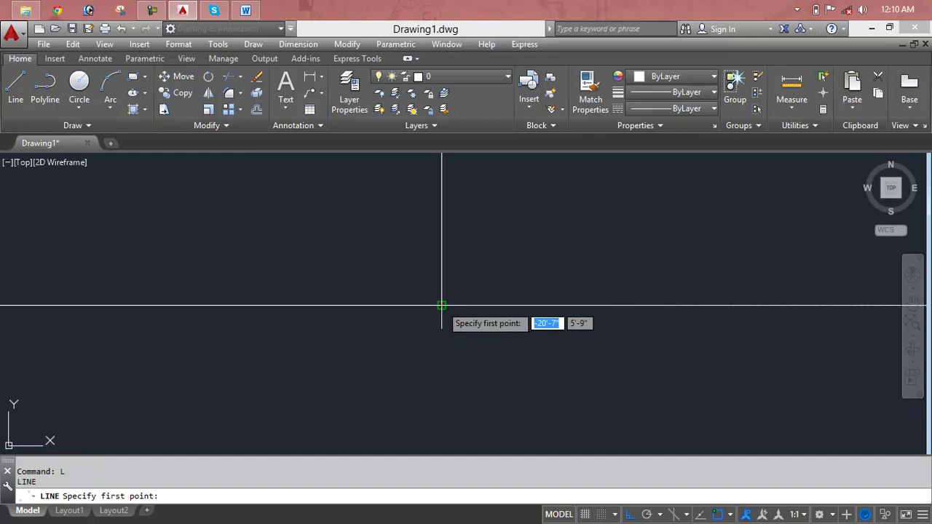
{"action": "left_click", "coordinate": [442, 306]}
{"action": "scroll", "coordinate": [593, 314], "scroll_direction": "down", "scroll_amount": 1}
{"action": "middle_click_drag", "start_coordinate": [593, 314], "coordinate": [249, 379]}
{"action": "scroll", "coordinate": [741, 372], "scroll_direction": "down", "scroll_amount": 3}
{"action": "middle_click_drag", "start_coordinate": [741, 372], "coordinate": [437, 373]}
{"action": "scroll", "coordinate": [589, 375], "scroll_direction": "up", "scroll_amount": 4}
{"action": "scroll", "coordinate": [596, 366], "scroll_direction": "up", "scroll_amount": 5}
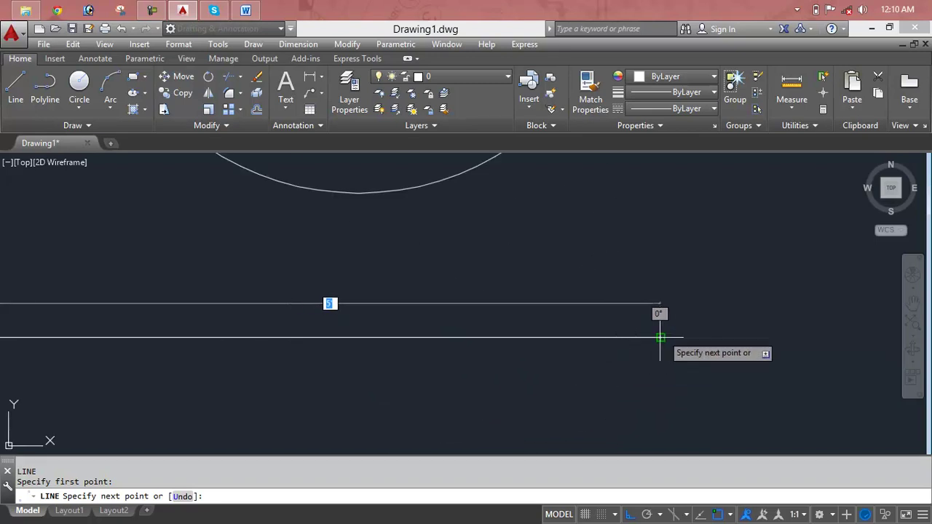
{"action": "left_click", "coordinate": [660, 337]}
{"action": "key", "text": "Return"}
Step: Mirror both right-end circles across a vertical axis toward mid-line, keeping the originals, for six circles
{"action": "scroll", "coordinate": [633, 357], "scroll_direction": "down", "scroll_amount": 3}
{"action": "scroll", "coordinate": [822, 308], "scroll_direction": "down", "scroll_amount": 2}
{"action": "scroll", "coordinate": [799, 321], "scroll_direction": "down", "scroll_amount": 2}
{"action": "scroll", "coordinate": [784, 332], "scroll_direction": "down", "scroll_amount": 4}
{"action": "key", "text": "Escape"}
{"action": "key", "text": "Escape"}
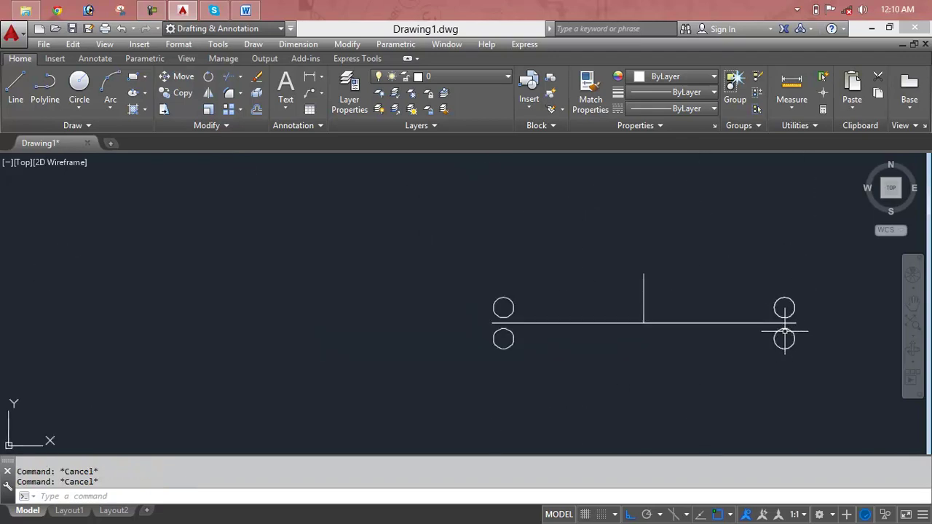
{"action": "type", "text": "mi"}
{"action": "key", "text": "Return"}
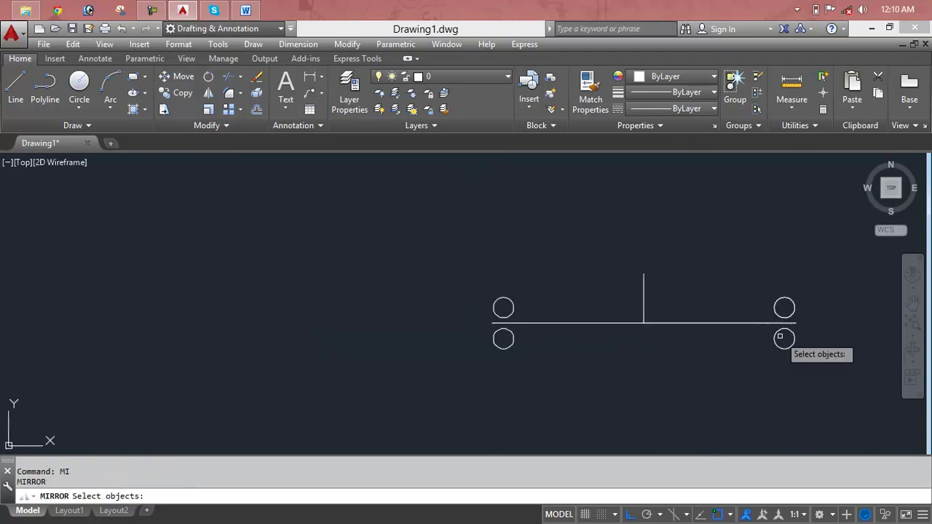
{"action": "left_click", "coordinate": [778, 343]}
{"action": "left_click", "coordinate": [783, 307]}
{"action": "key", "text": "Return"}
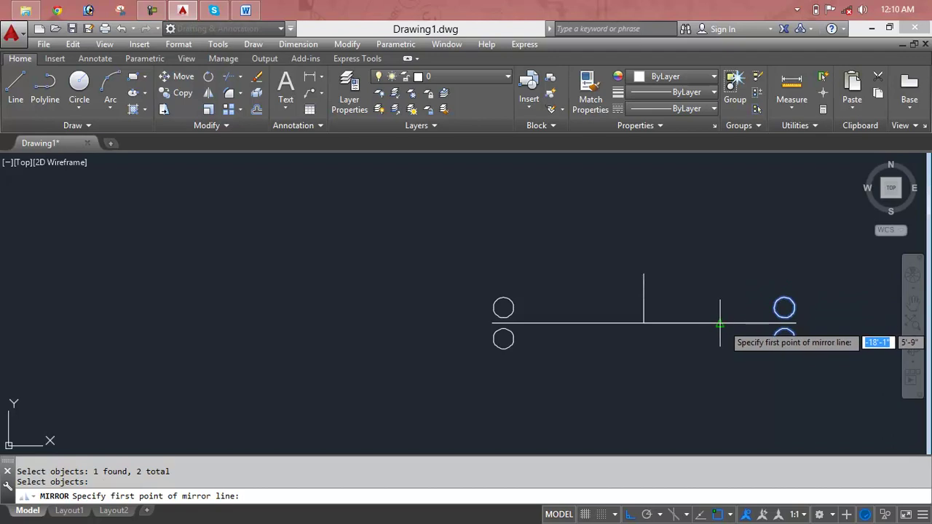
{"action": "left_click", "coordinate": [720, 323]}
{"action": "left_click", "coordinate": [718, 258]}
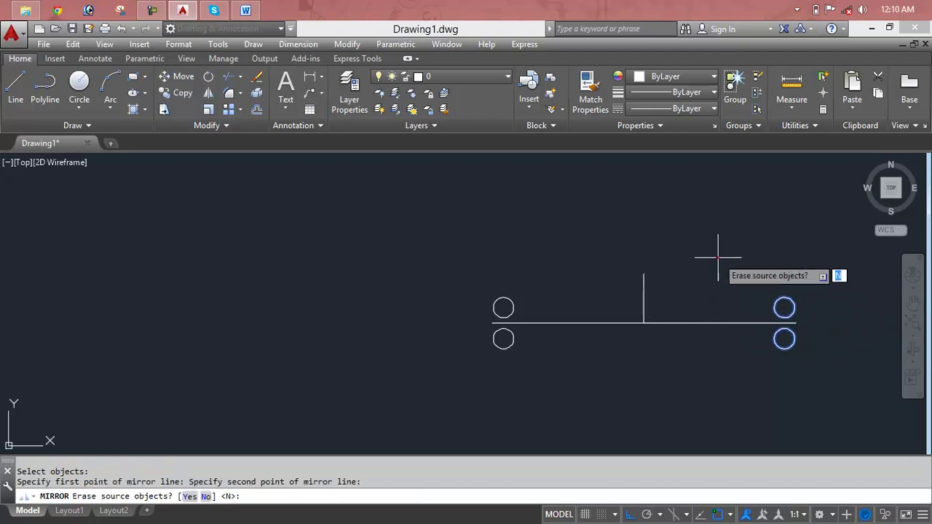
{"action": "key", "text": "Return"}
{"action": "scroll", "coordinate": [662, 308], "scroll_direction": "down", "scroll_amount": 3}
{"action": "scroll", "coordinate": [664, 309], "scroll_direction": "up", "scroll_amount": 3}
{"action": "scroll", "coordinate": [659, 306], "scroll_direction": "down", "scroll_amount": 2}
{"action": "left_click", "coordinate": [761, 283]}
Step: Window-select the two lines and six circles and delete them, leaving no command active
{"action": "left_click", "coordinate": [437, 359]}
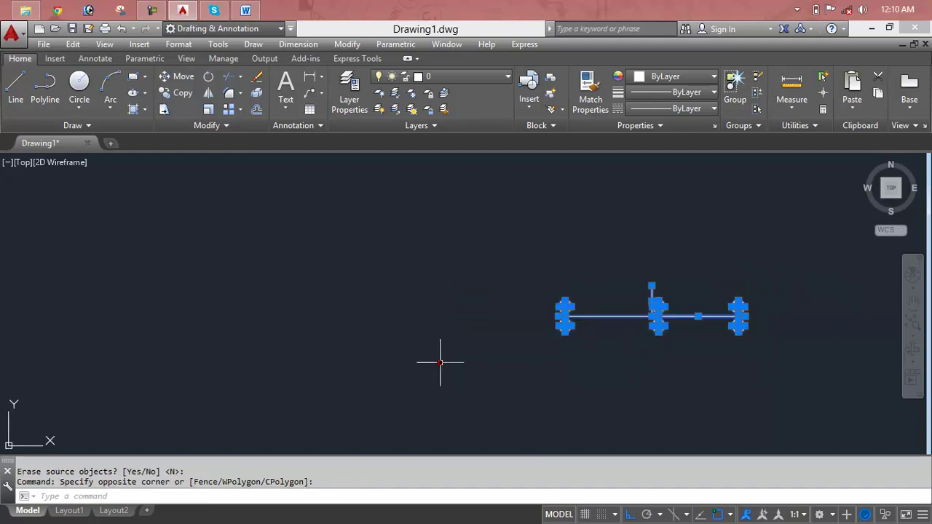
{"action": "key", "text": "Delete"}
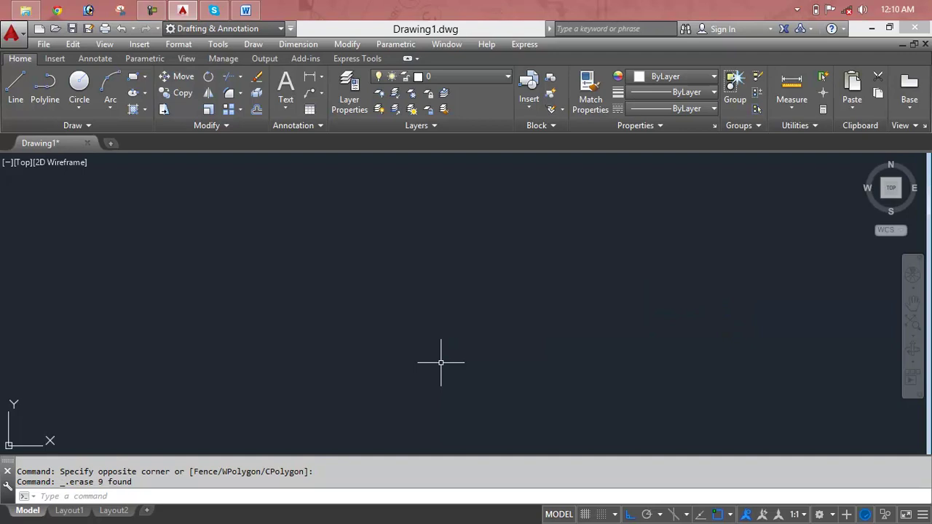
{"action": "key", "text": "Escape"}
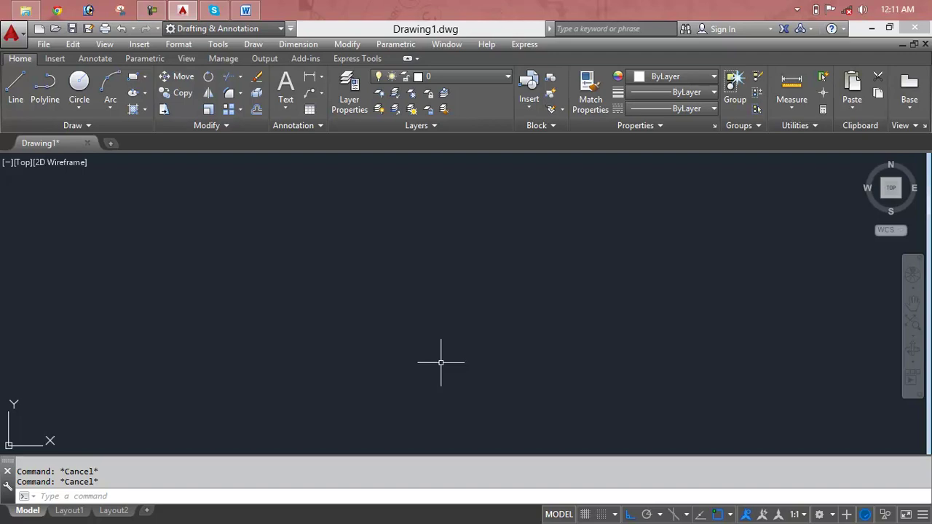
{"action": "type", "text": "L"}
{"action": "key", "text": "Return"}
{"action": "key", "text": "Escape"}
{"action": "key", "text": "Escape"}
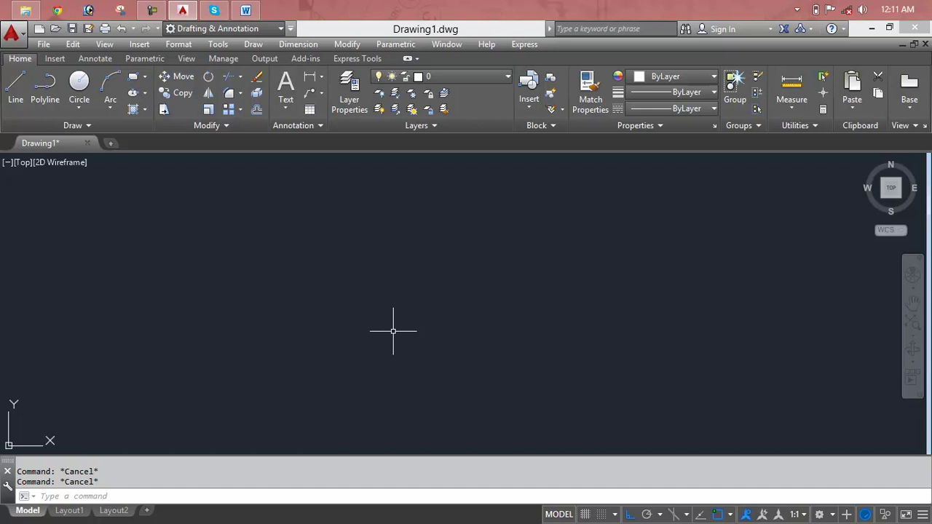
Step: Draw a rectangle with REC by picking two opposite corners, then centre it in view
{"action": "type", "text": "c"}
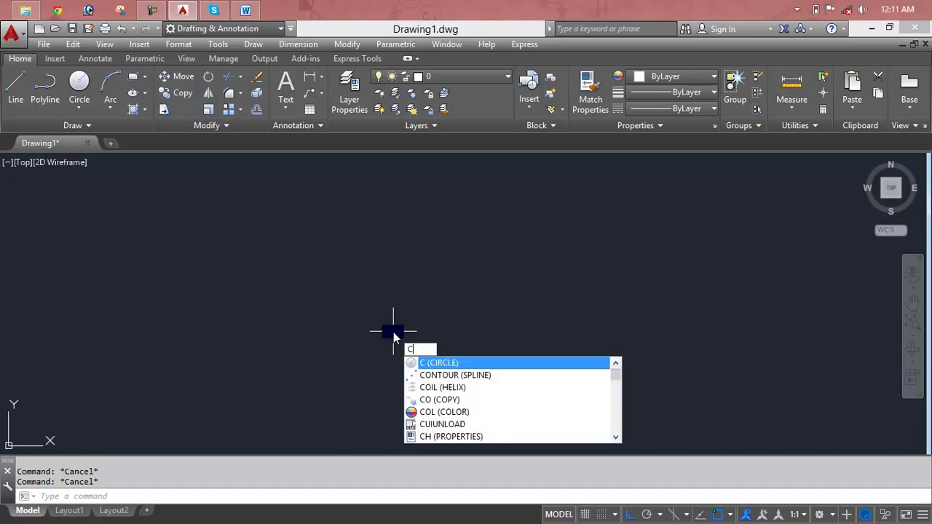
{"action": "key", "text": "BackSpace"}
{"action": "type", "text": "rec"}
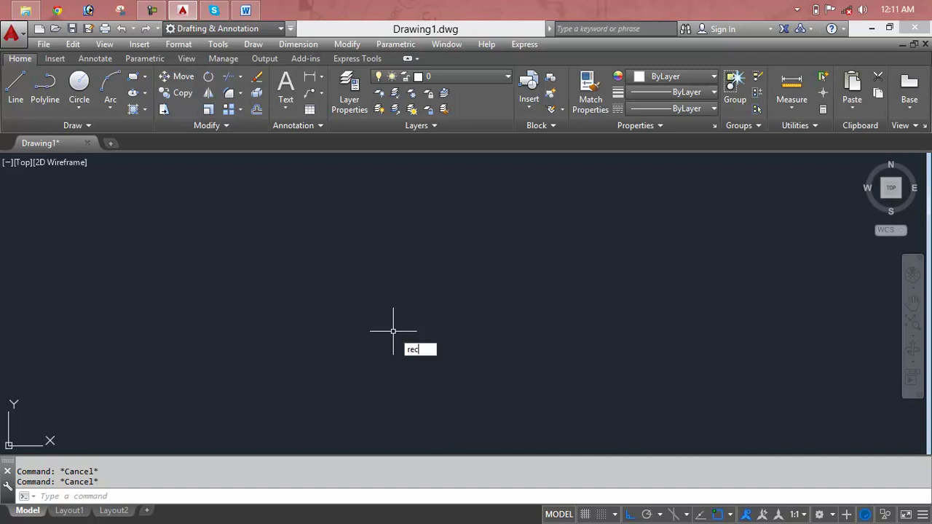
{"action": "key", "text": "Return"}
{"action": "left_click", "coordinate": [215, 241]}
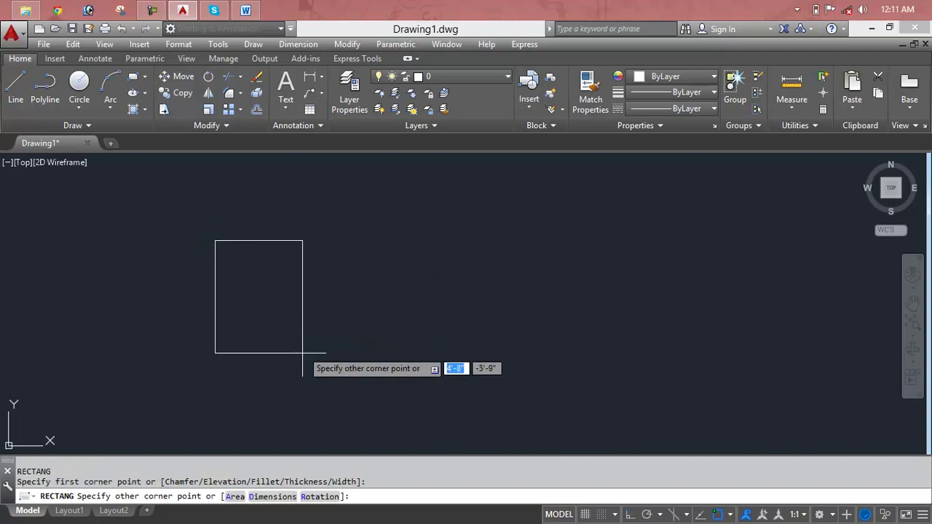
{"action": "left_click", "coordinate": [350, 351]}
{"action": "middle_click_drag", "start_coordinate": [351, 352], "coordinate": [492, 359]}
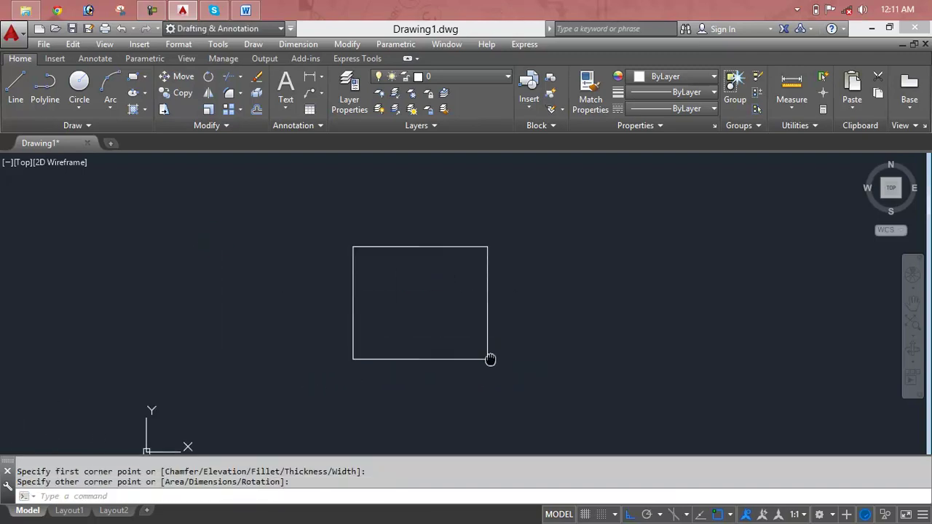
{"action": "scroll", "coordinate": [425, 295], "scroll_direction": "up", "scroll_amount": 4}
{"action": "scroll", "coordinate": [425, 295], "scroll_direction": "down", "scroll_amount": 2}
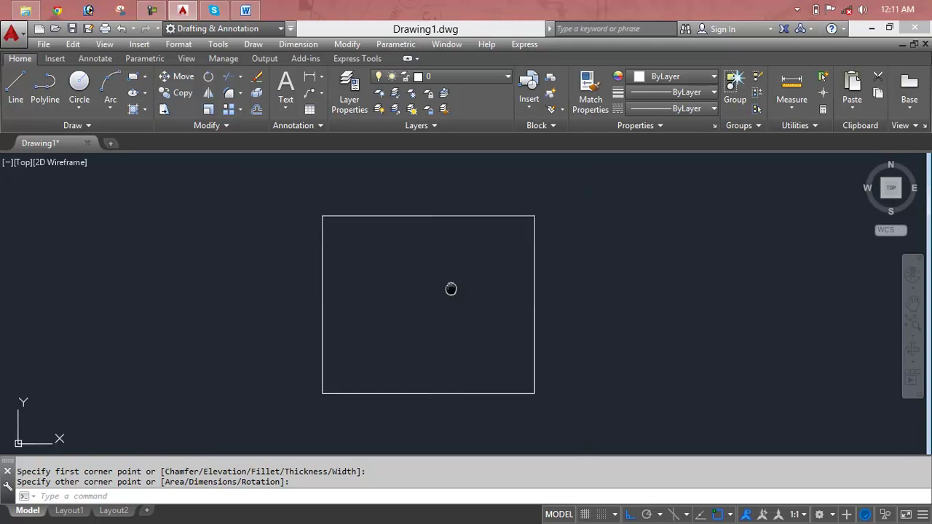
{"action": "middle_click_drag", "start_coordinate": [425, 296], "coordinate": [469, 284]}
{"action": "key", "text": "Escape"}
{"action": "key", "text": "Escape"}
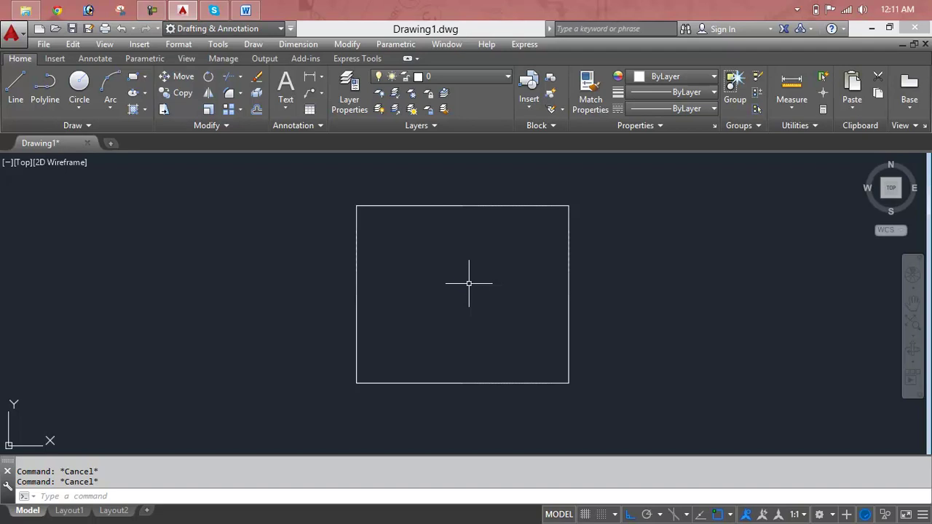
{"action": "type", "text": "c"}
{"action": "key", "text": "Return"}
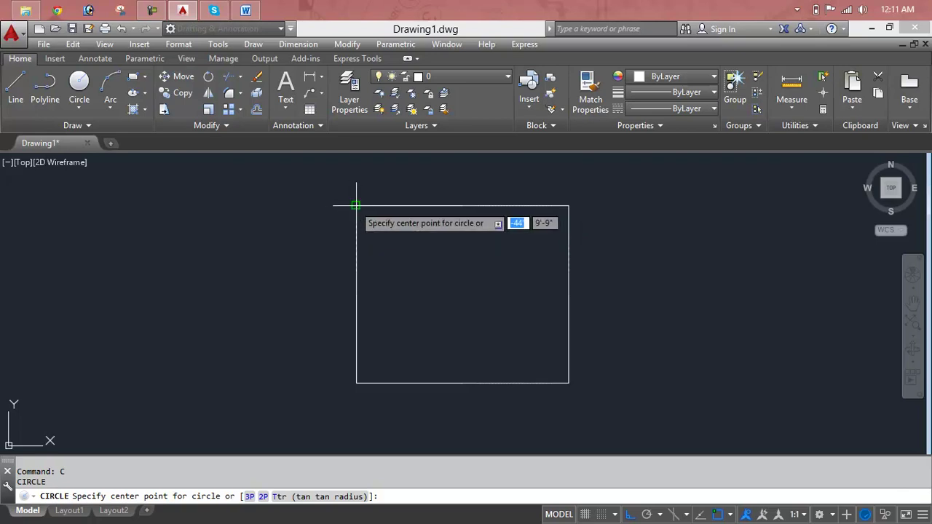
Step: Draw a circle centred on the rectangle's top-left corner
{"action": "left_click", "coordinate": [357, 207]}
{"action": "left_click", "coordinate": [387, 232]}
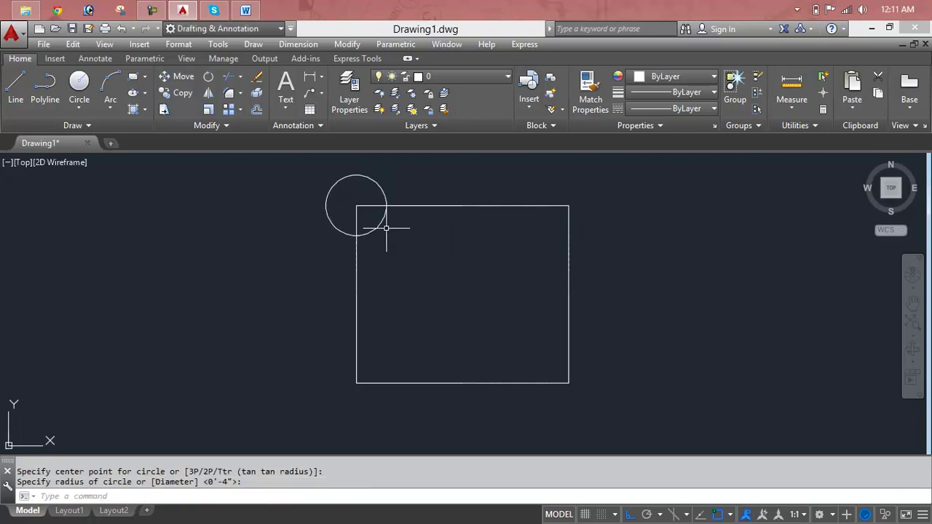
{"action": "middle_click_drag", "start_coordinate": [389, 243], "coordinate": [313, 332]}
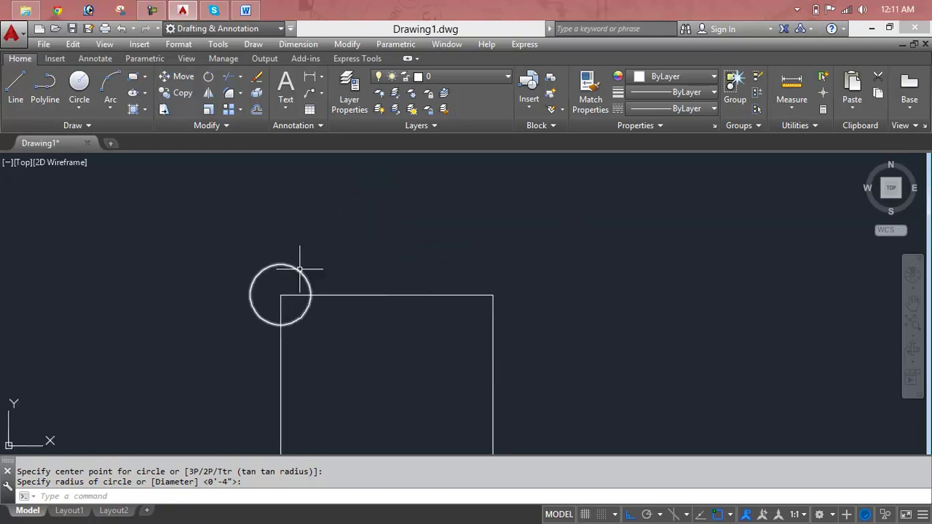
{"action": "scroll", "coordinate": [495, 295], "scroll_direction": "down", "scroll_amount": 2}
{"action": "middle_click_drag", "start_coordinate": [500, 298], "coordinate": [512, 260]}
{"action": "key", "text": "Escape"}
{"action": "key", "text": "Escape"}
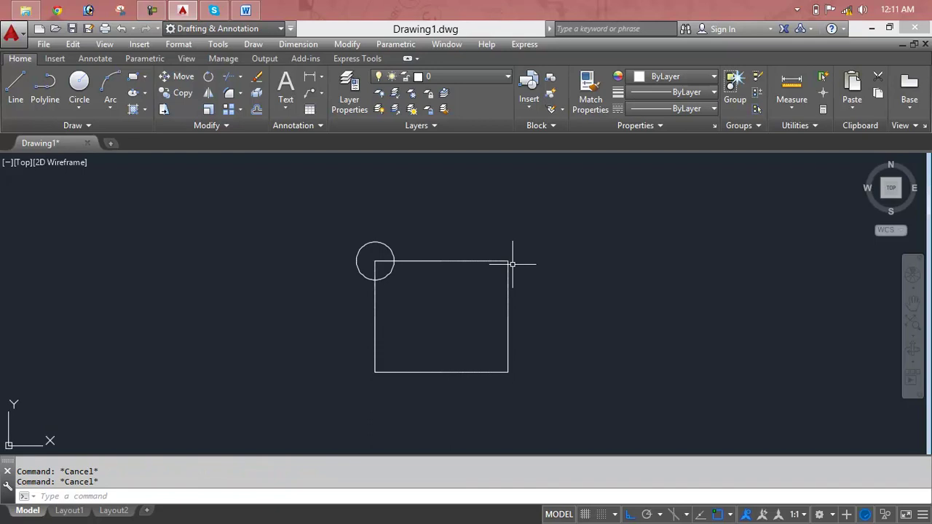
Step: Try mirroring the corner circle across the top edge line, keeping the original
{"action": "type", "text": "m"}
{"action": "key", "text": "Return"}
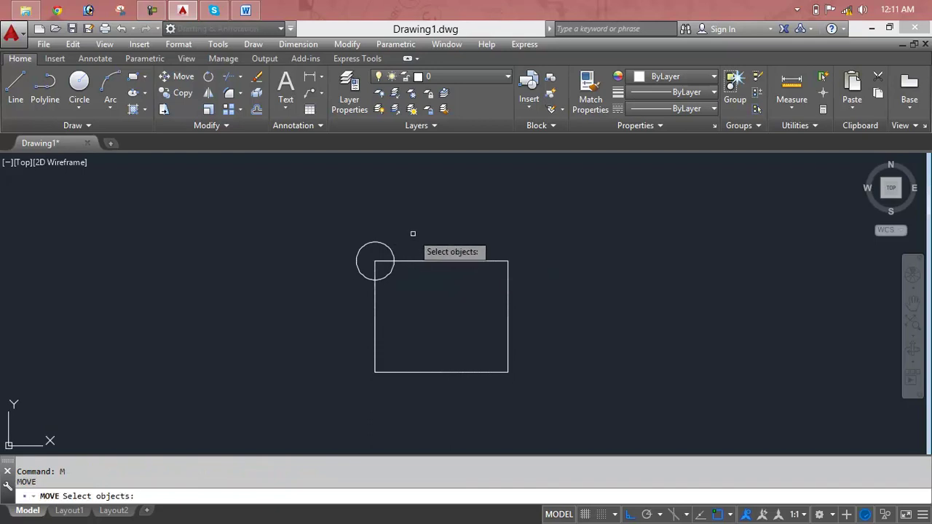
{"action": "key", "text": "Escape"}
{"action": "type", "text": "mi"}
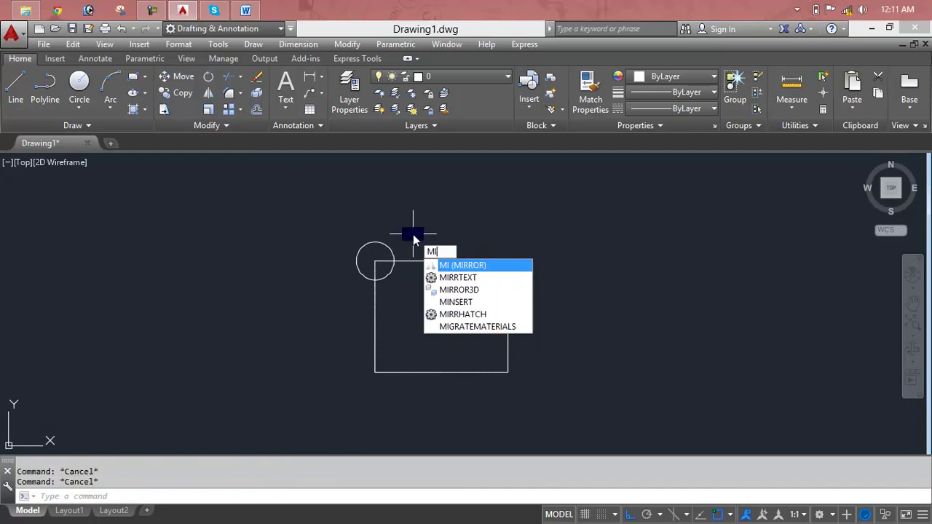
{"action": "key", "text": "Return"}
{"action": "left_click", "coordinate": [389, 249]}
{"action": "key", "text": "Return"}
{"action": "left_click", "coordinate": [374, 261]}
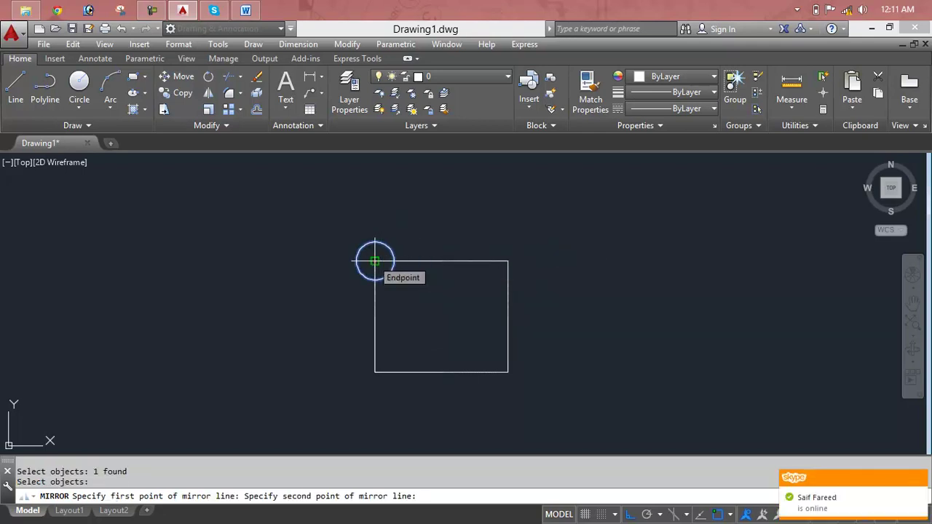
{"action": "left_click", "coordinate": [438, 261]}
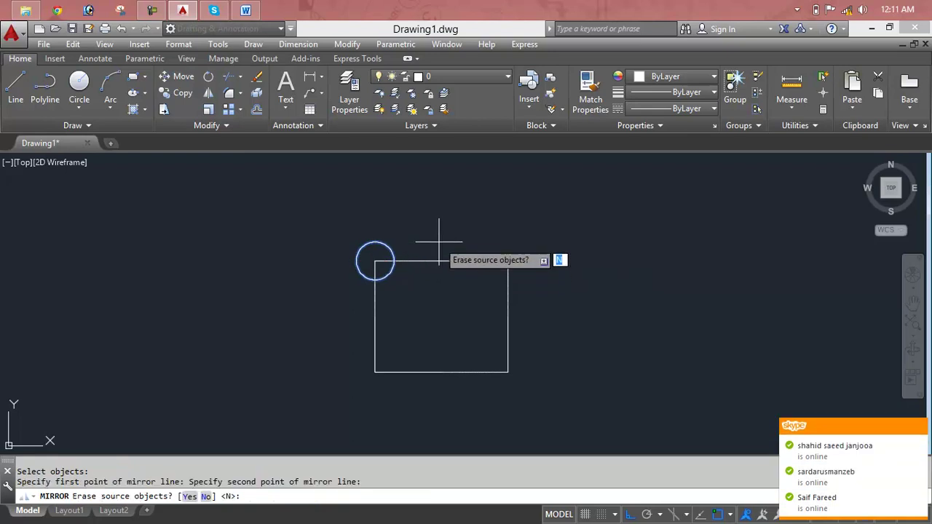
{"action": "right_click", "coordinate": [440, 243]}
{"action": "left_click", "coordinate": [449, 248]}
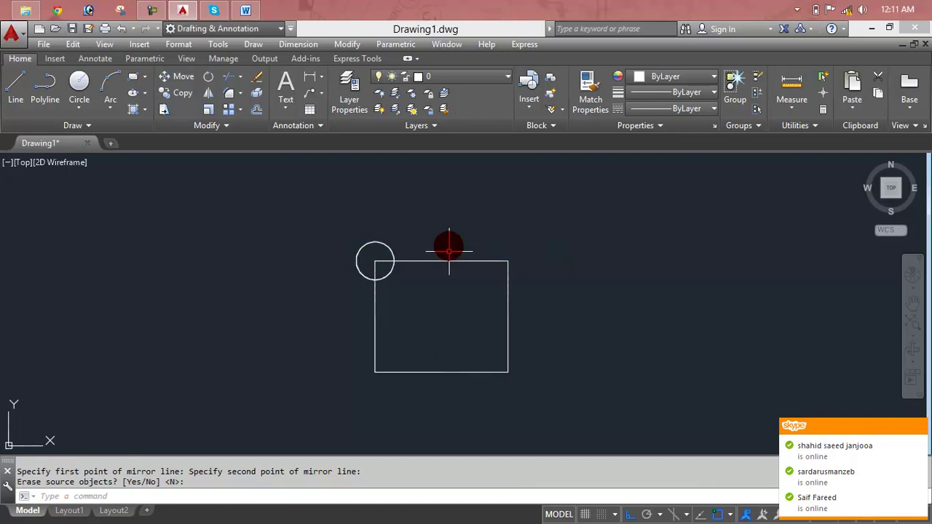
{"action": "key", "text": "Escape"}
{"action": "key", "text": "Escape"}
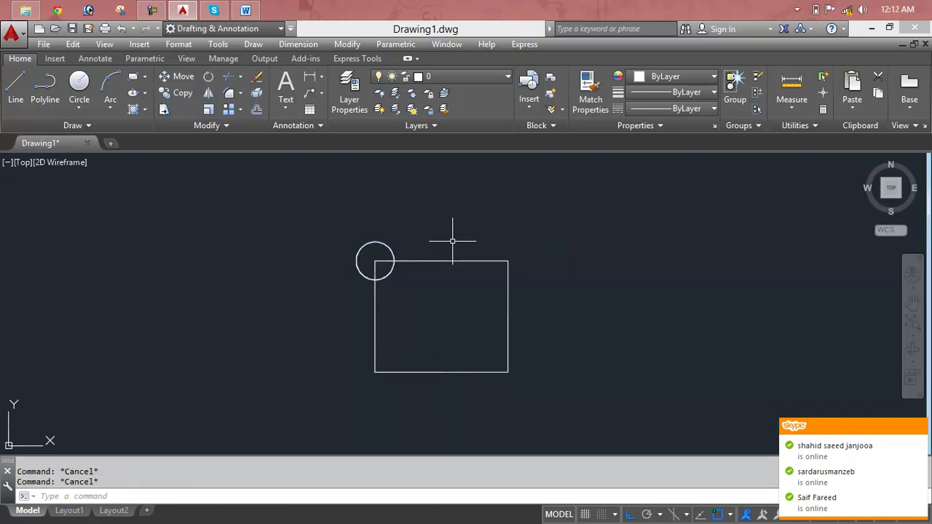
Step: Mirror the top-left circle about a vertical line through the top-edge midpoint, keeping it
{"action": "type", "text": "mi"}
{"action": "key", "text": "Return"}
{"action": "left_click", "coordinate": [390, 249]}
{"action": "key", "text": "Return"}
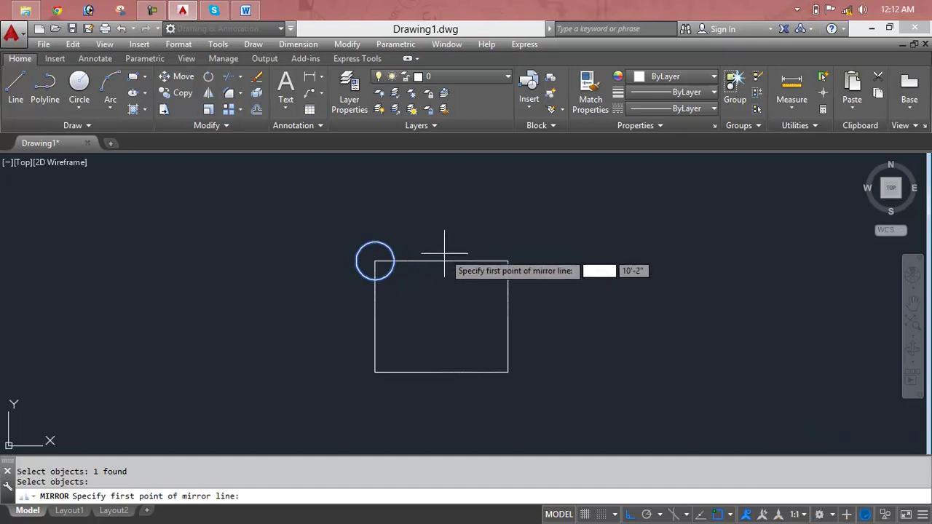
{"action": "left_click", "coordinate": [441, 261]}
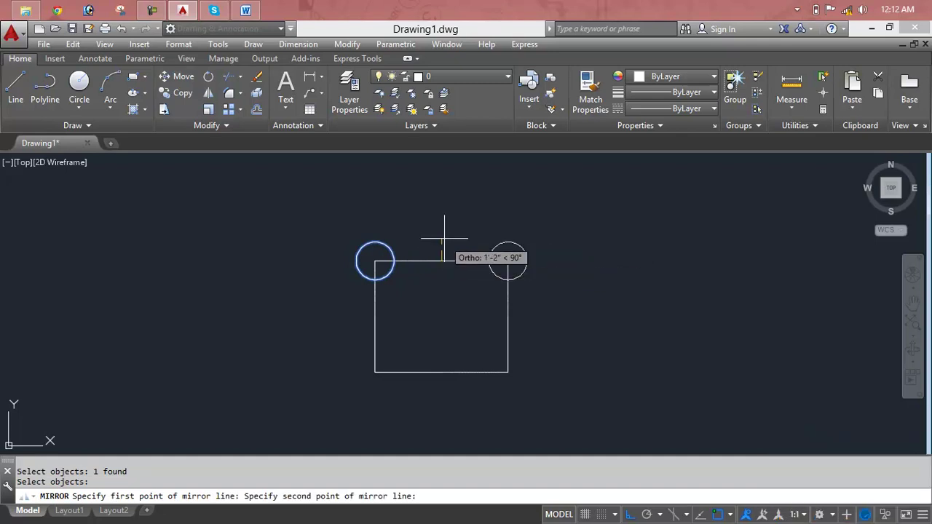
{"action": "left_click", "coordinate": [444, 209]}
{"action": "key", "text": "Return"}
{"action": "scroll", "coordinate": [508, 259], "scroll_direction": "up", "scroll_amount": 10}
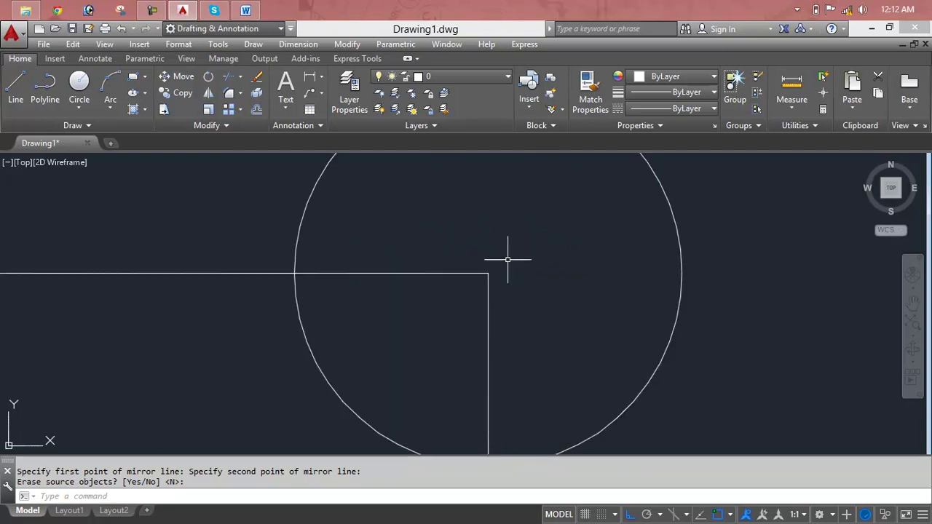
{"action": "scroll", "coordinate": [507, 259], "scroll_direction": "down", "scroll_amount": 6}
{"action": "scroll", "coordinate": [513, 267], "scroll_direction": "down", "scroll_amount": 2}
{"action": "scroll", "coordinate": [525, 267], "scroll_direction": "down", "scroll_amount": 2}
{"action": "middle_click_drag", "start_coordinate": [530, 267], "coordinate": [537, 249]}
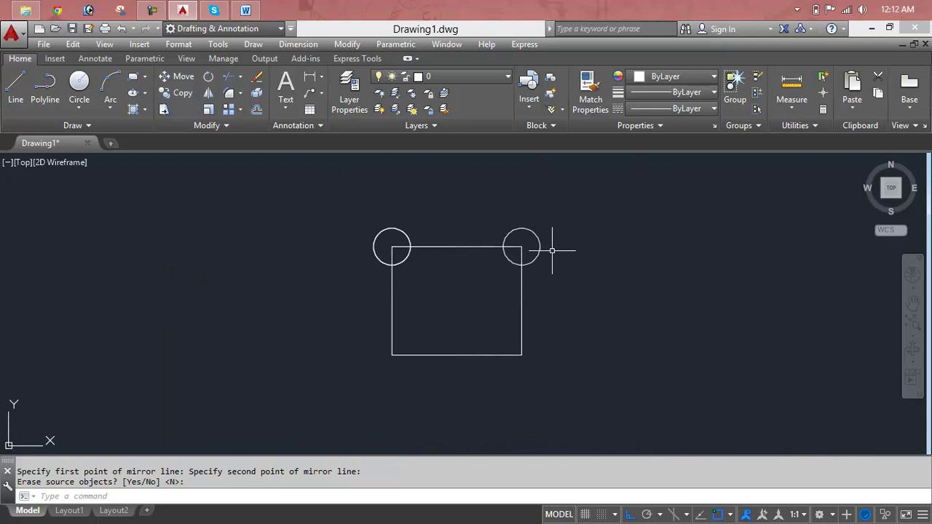
Step: Start moving the two top circles, then cancel so they stay in place
{"action": "key", "text": "Escape"}
{"action": "key", "text": "Escape"}
{"action": "type", "text": "m"}
{"action": "key", "text": "Return"}
{"action": "left_click", "coordinate": [535, 236]}
{"action": "left_click", "coordinate": [405, 233]}
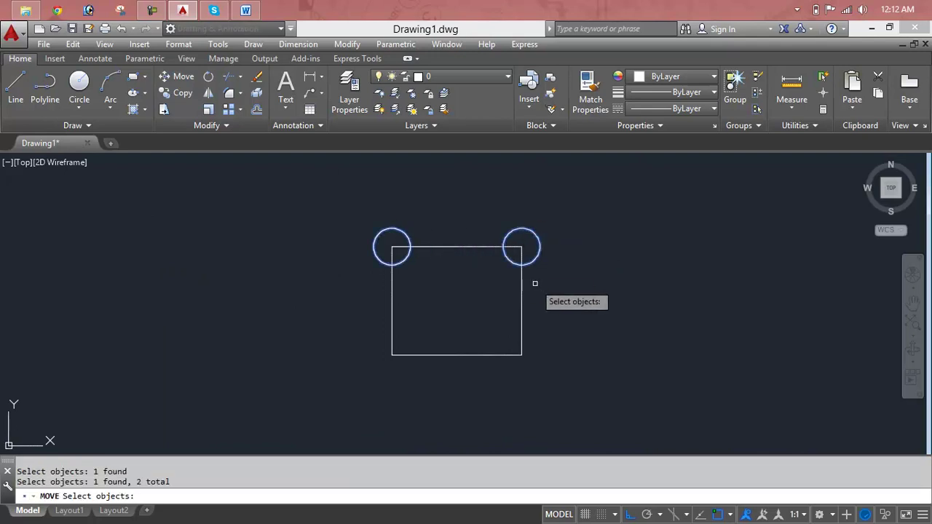
{"action": "key", "text": "Return"}
{"action": "left_click", "coordinate": [522, 301]}
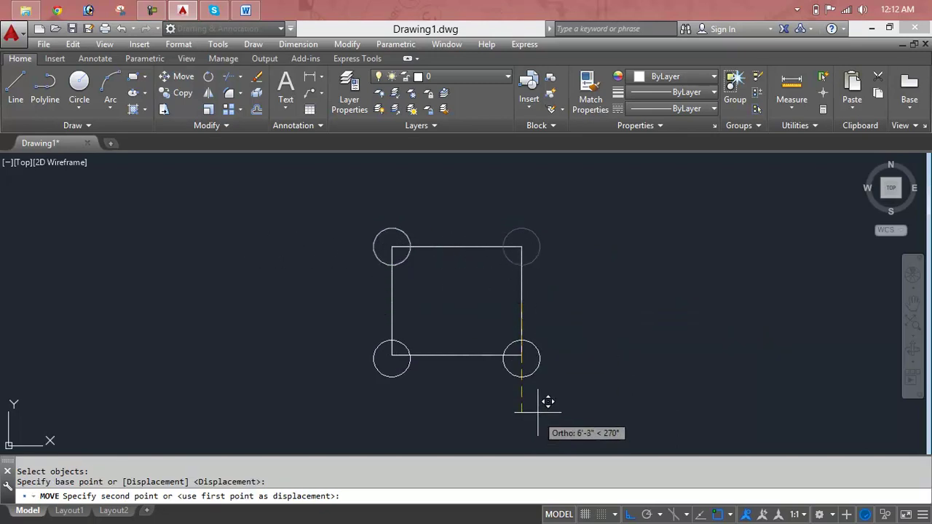
{"action": "key", "text": "Escape"}
{"action": "key", "text": "Escape"}
{"action": "key", "text": "Escape"}
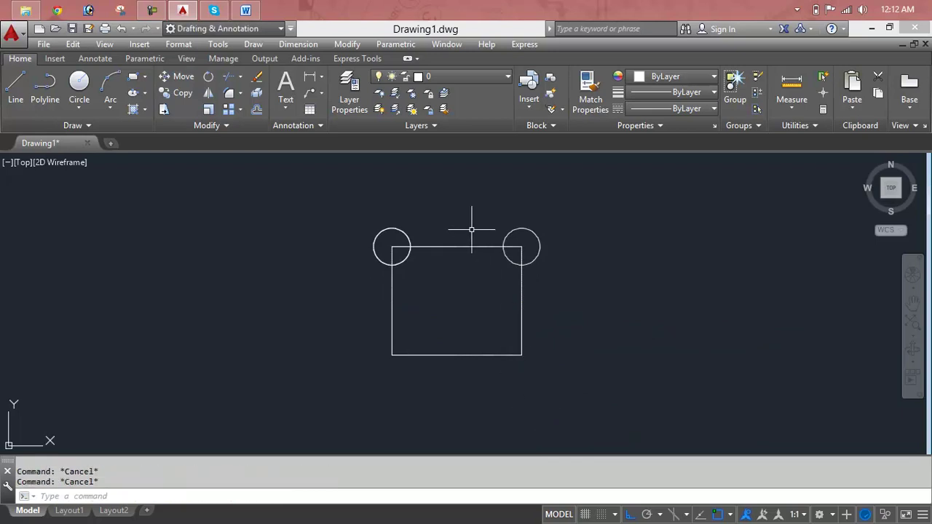
Step: Mirror both top circles across a horizontal line through the left edge's midpoint, keeping them
{"action": "type", "text": "M"}
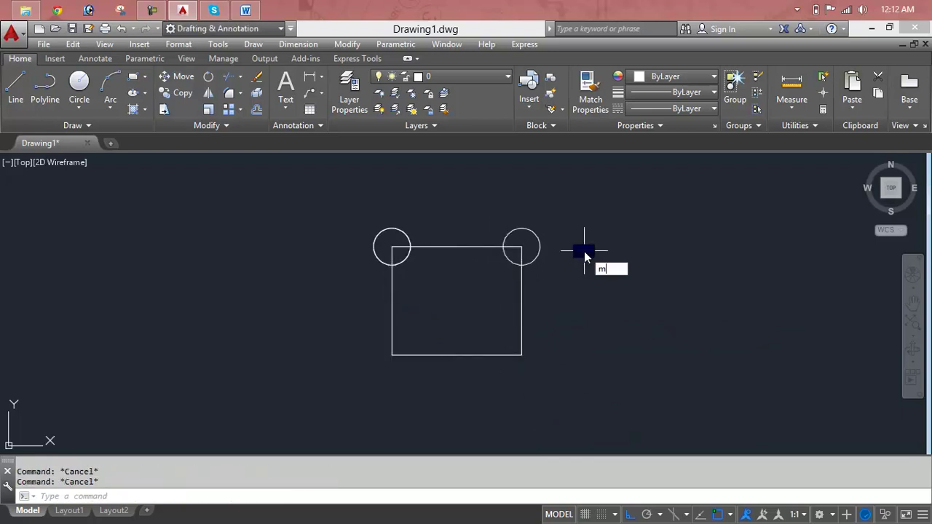
{"action": "type", "text": "I"}
{"action": "key", "text": "Return"}
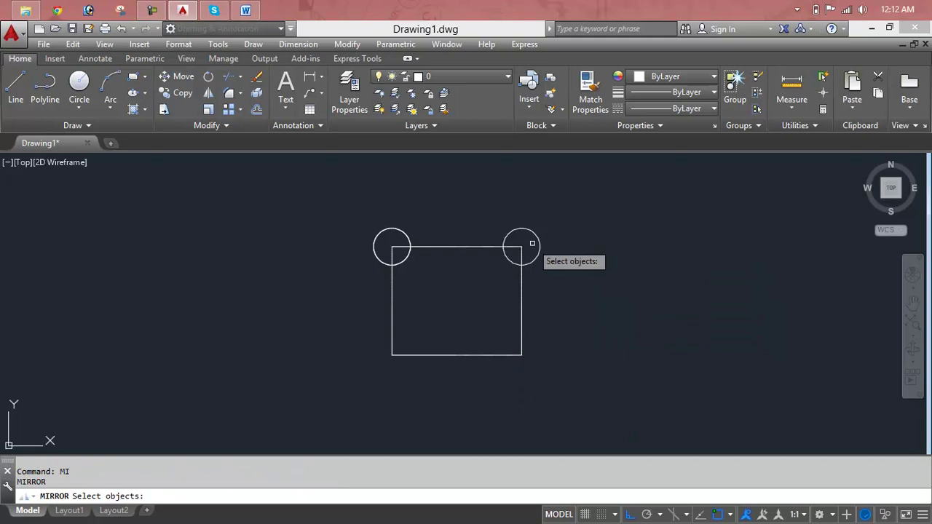
{"action": "left_click", "coordinate": [540, 247]}
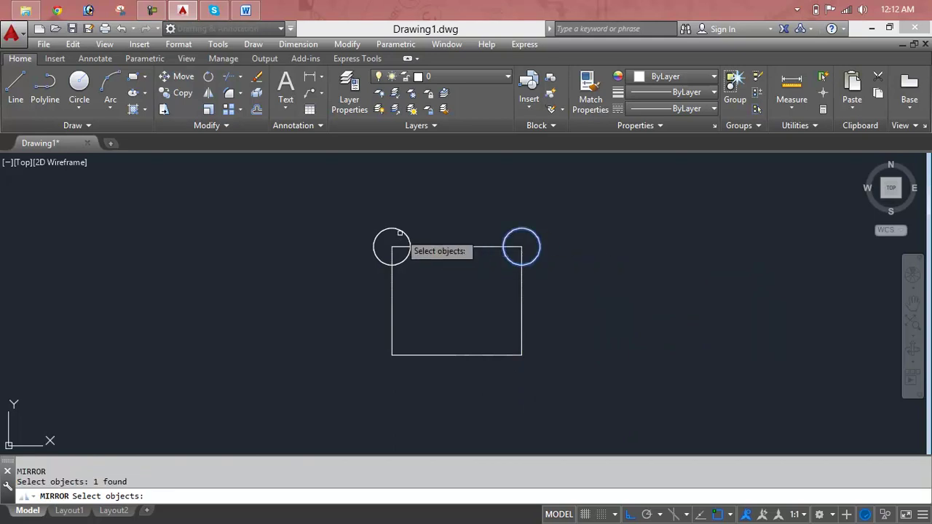
{"action": "left_click", "coordinate": [400, 231]}
{"action": "key", "text": "Return"}
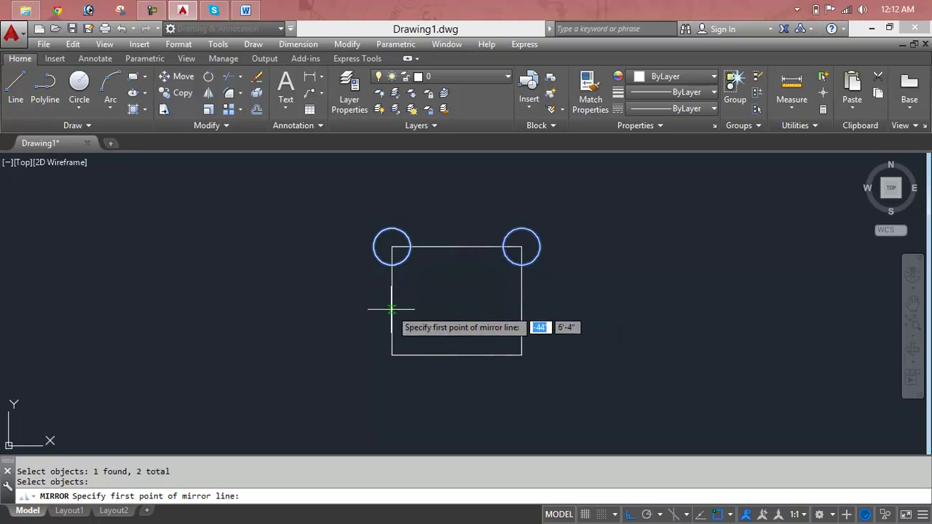
{"action": "left_click", "coordinate": [391, 301]}
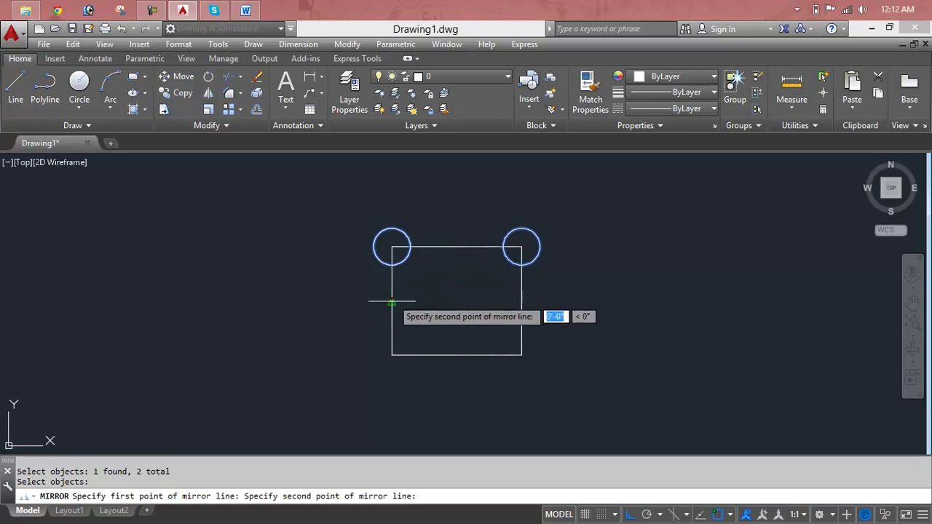
{"action": "left_click", "coordinate": [673, 303]}
{"action": "key", "text": "Return"}
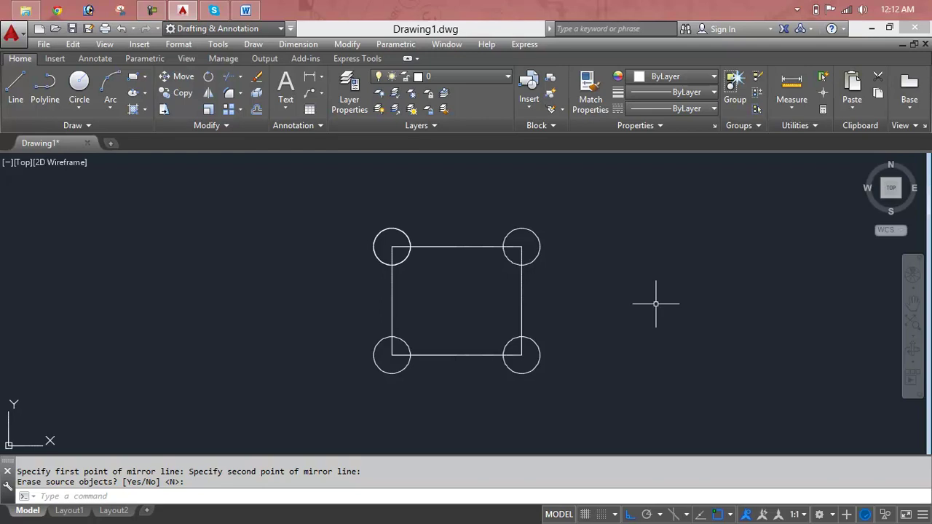
Step: Window-select the rectangle and its four corner circles and delete them
{"action": "key", "text": "Escape"}
{"action": "key", "text": "Escape"}
{"action": "left_click", "coordinate": [631, 198]}
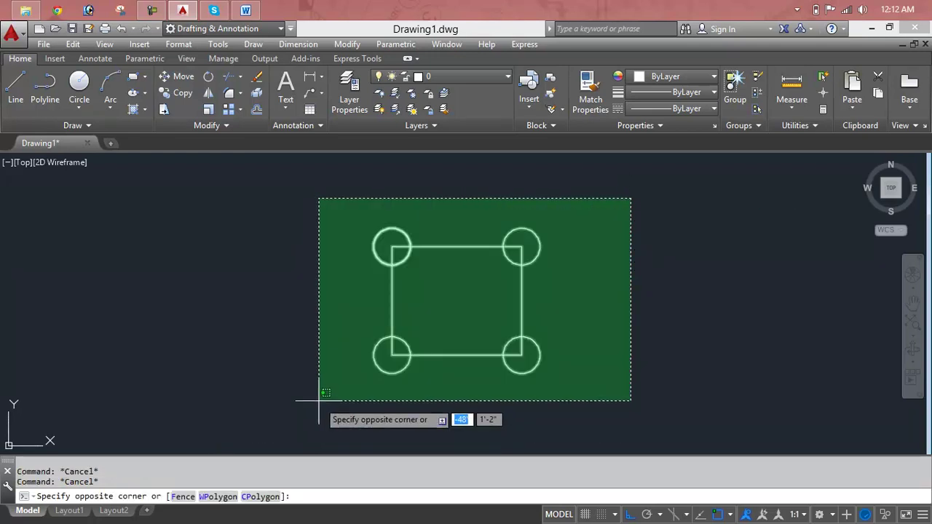
{"action": "left_click", "coordinate": [315, 414]}
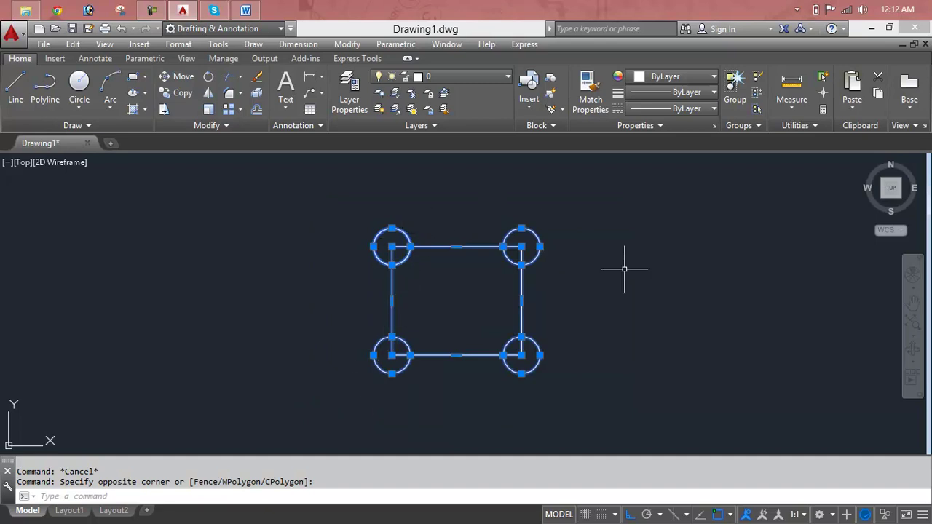
{"action": "key", "text": "Delete"}
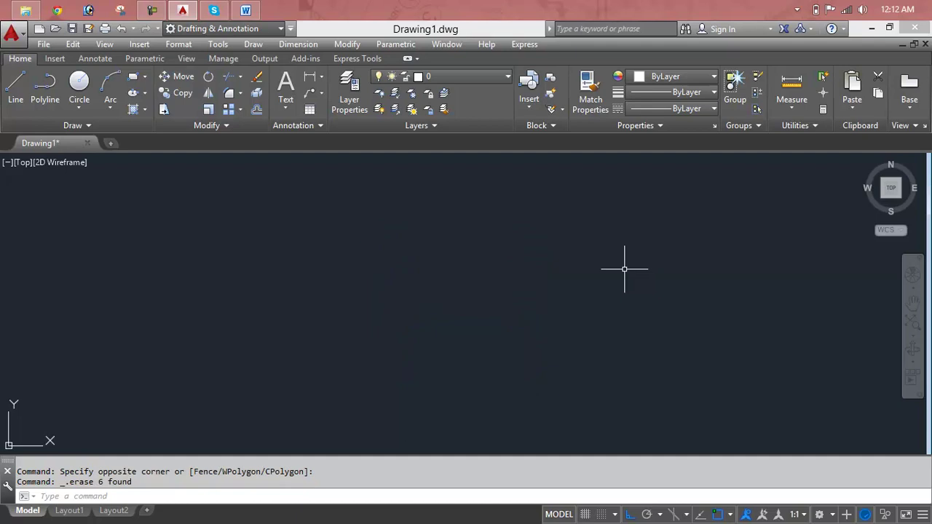